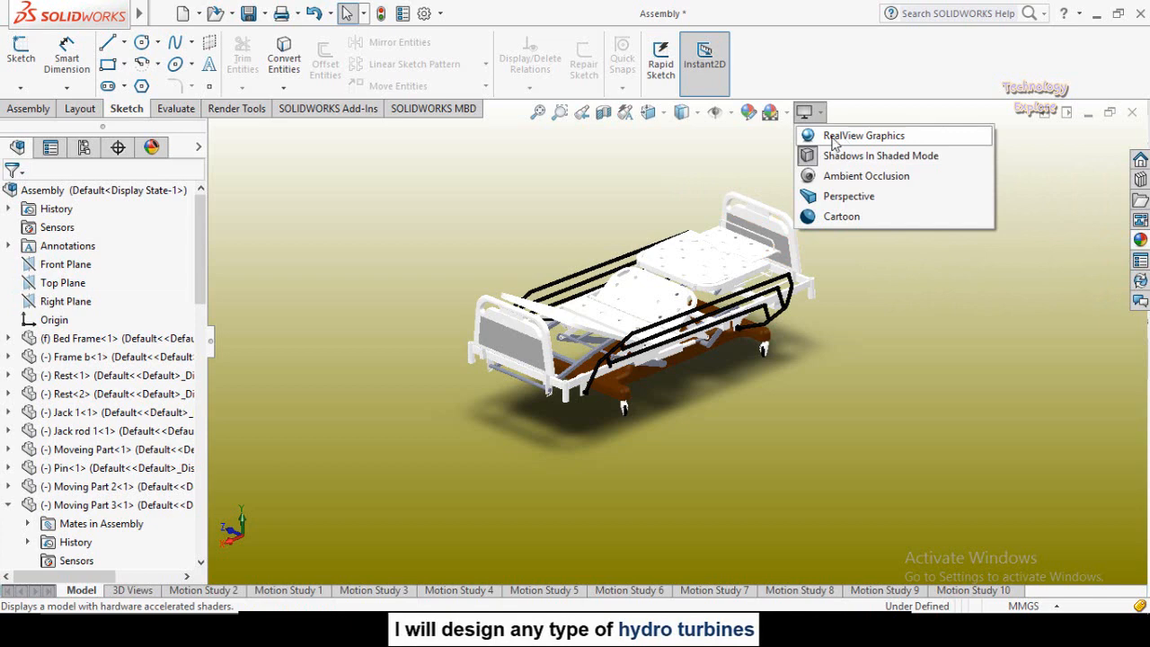
click(831, 140)
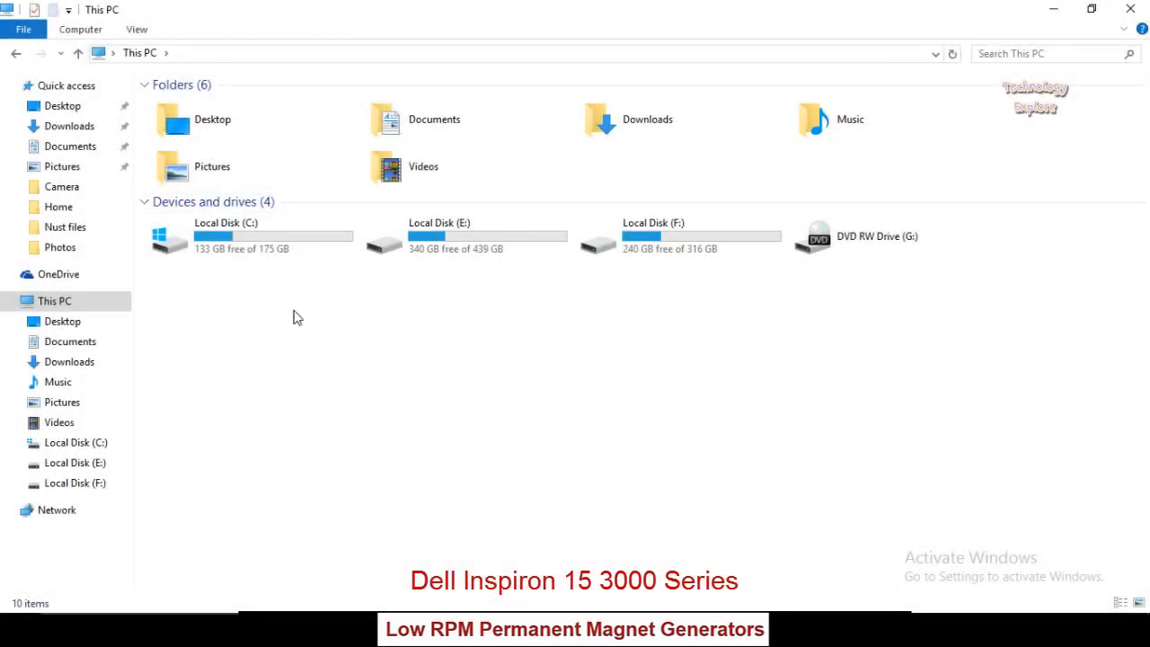
Check the computer's processor, memory and system type in its system properties, and close the System window
right_click(355, 323)
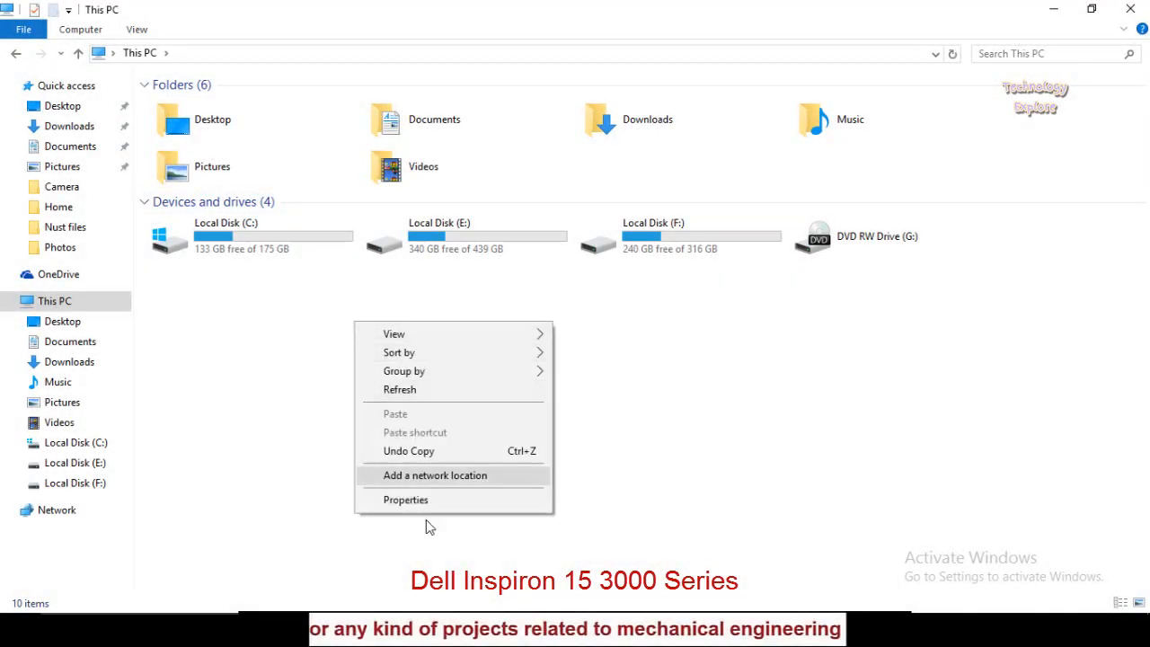
click(419, 499)
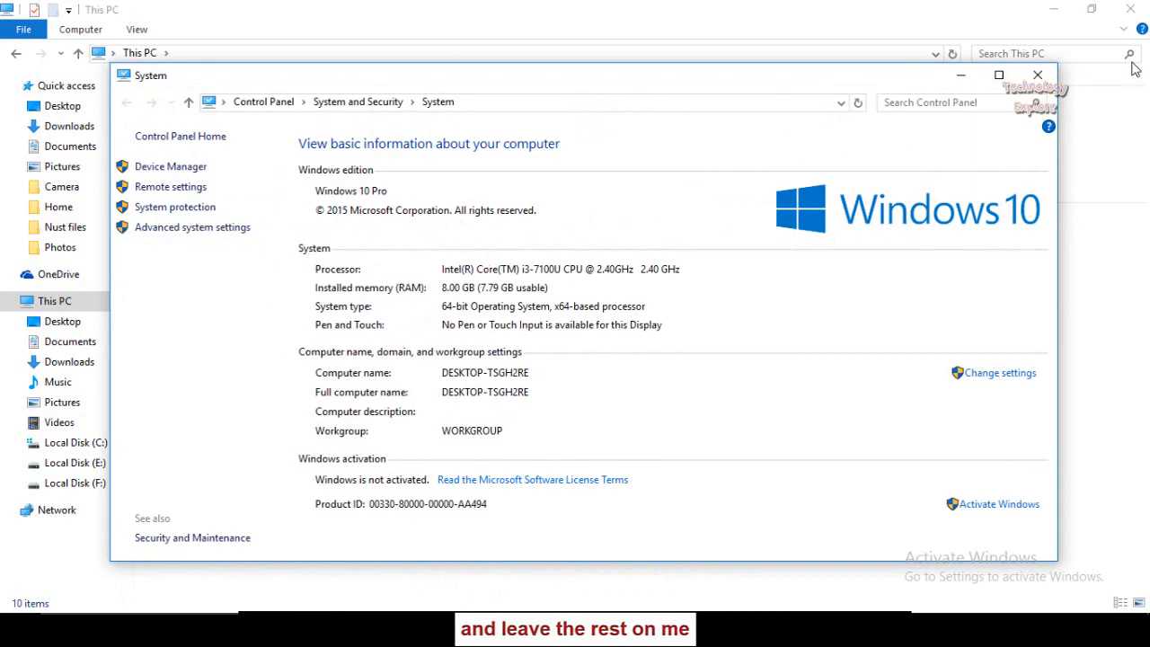
click(1037, 76)
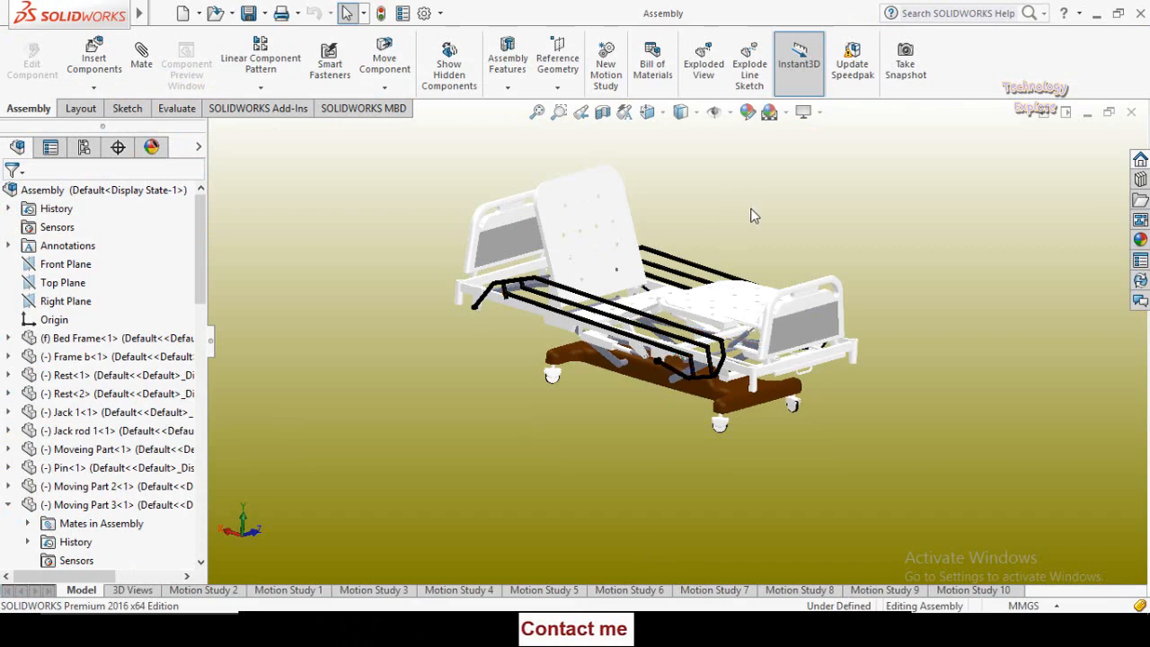
Check in the assembly's view settings and display options whether RealView Graphics is available
drag(752, 210, 748, 271)
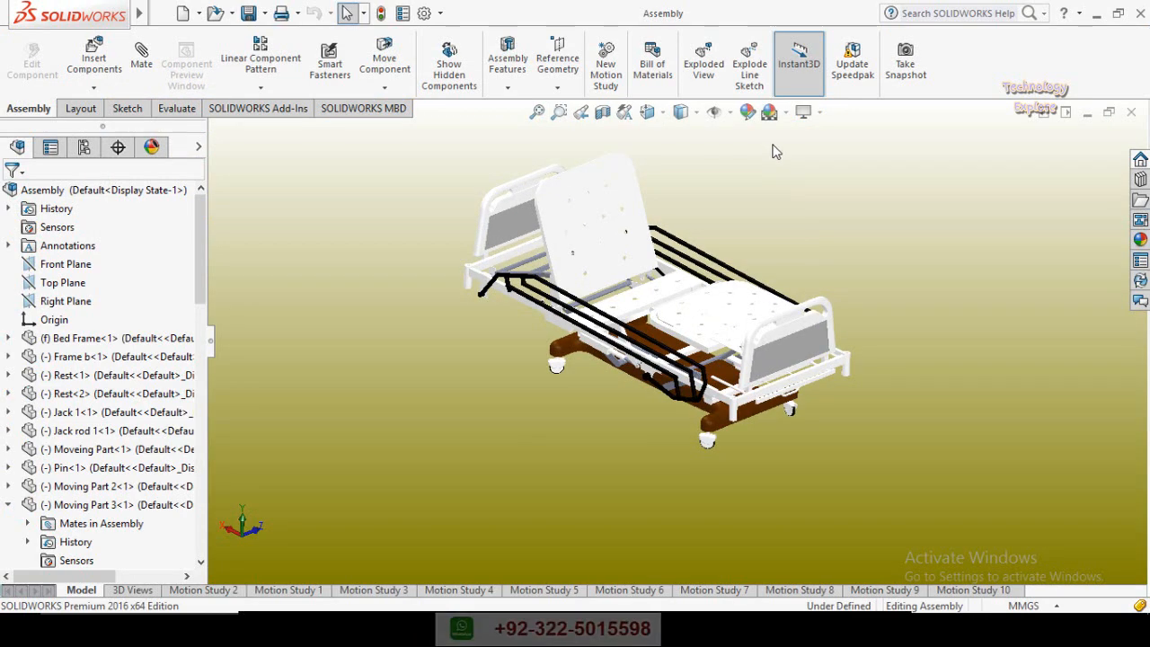
click(806, 112)
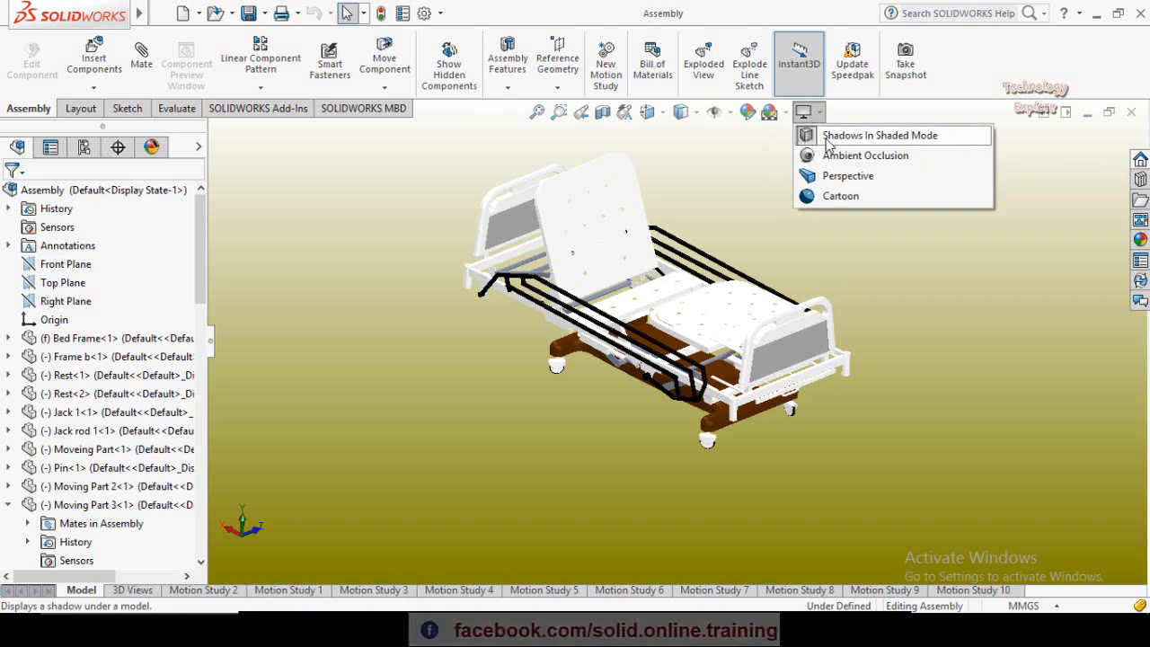
mouse_move(93, 7)
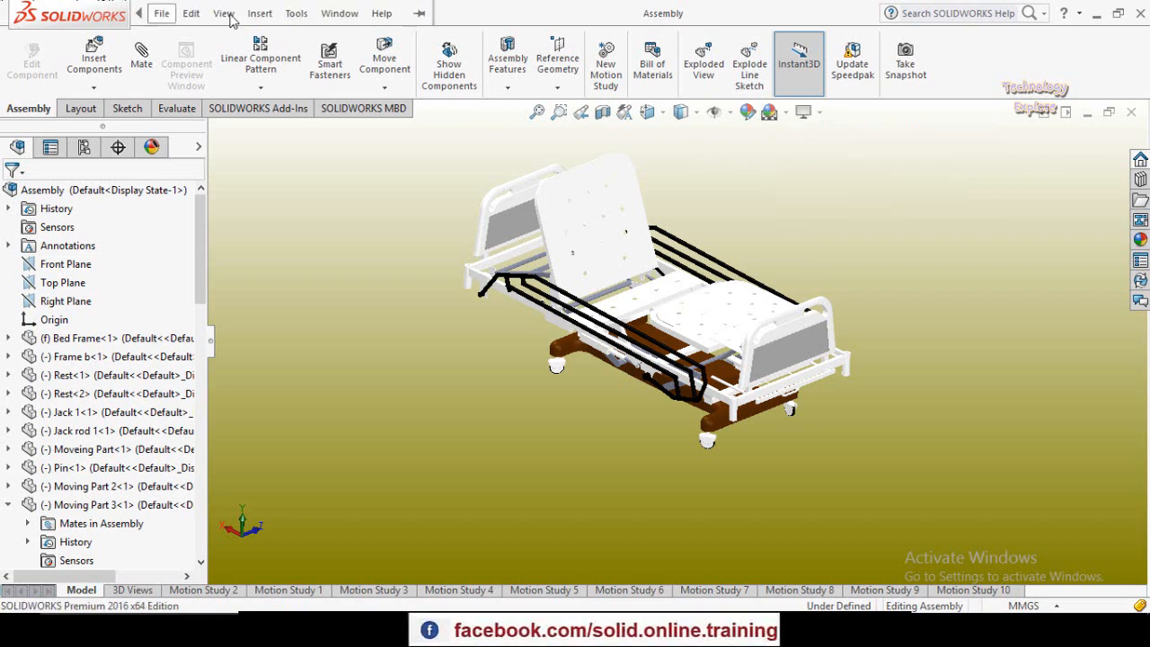
click(259, 12)
mouse_move(223, 13)
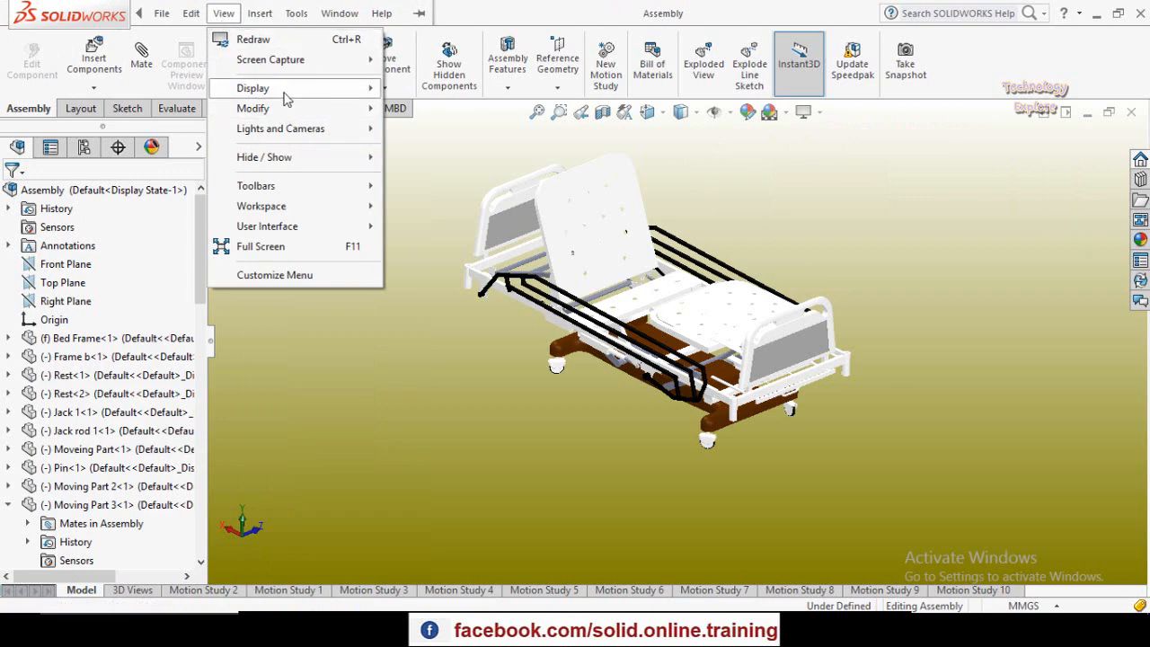
mouse_move(297, 88)
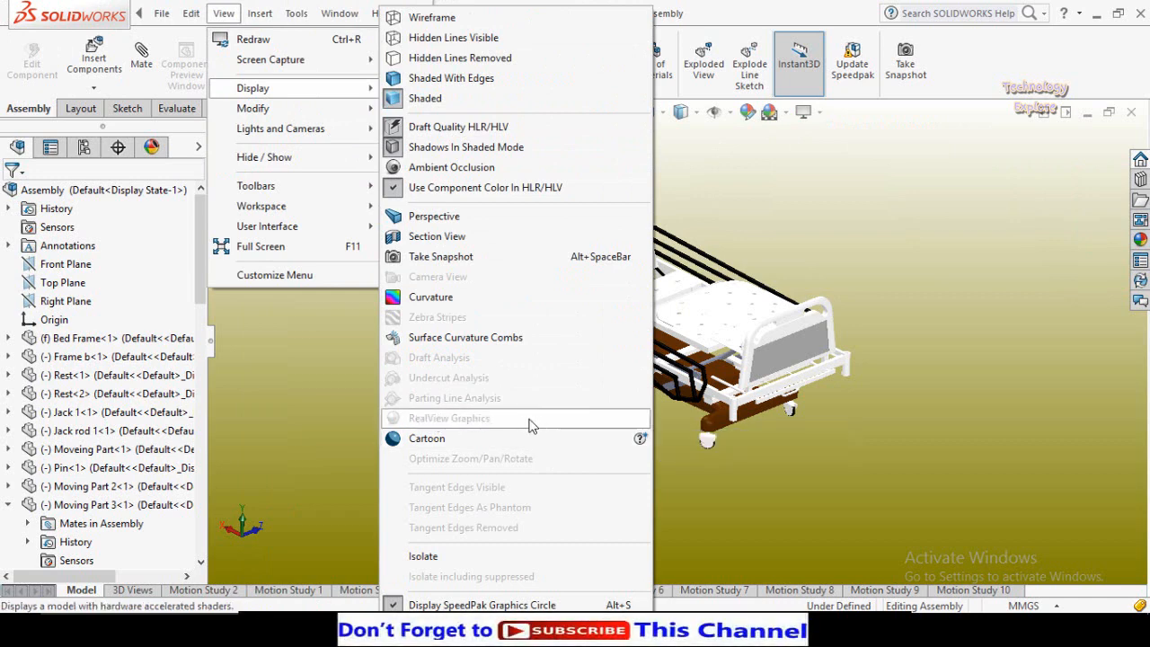
click(303, 396)
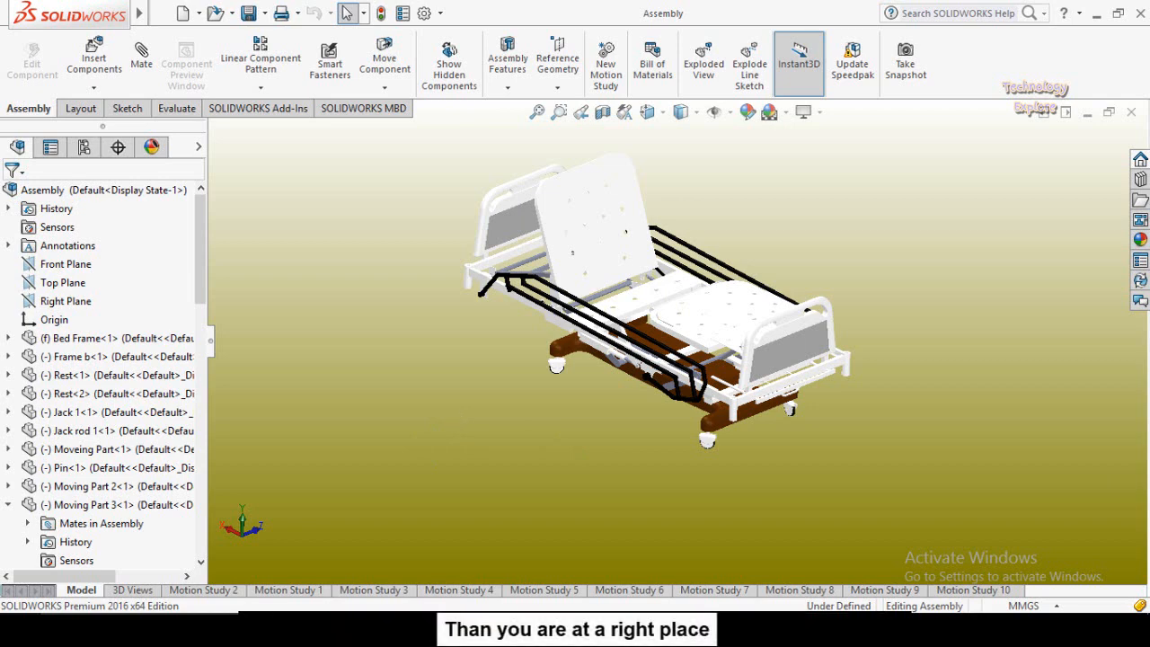
Switch to the Registry Editor by running the regedit command
key(super+x)
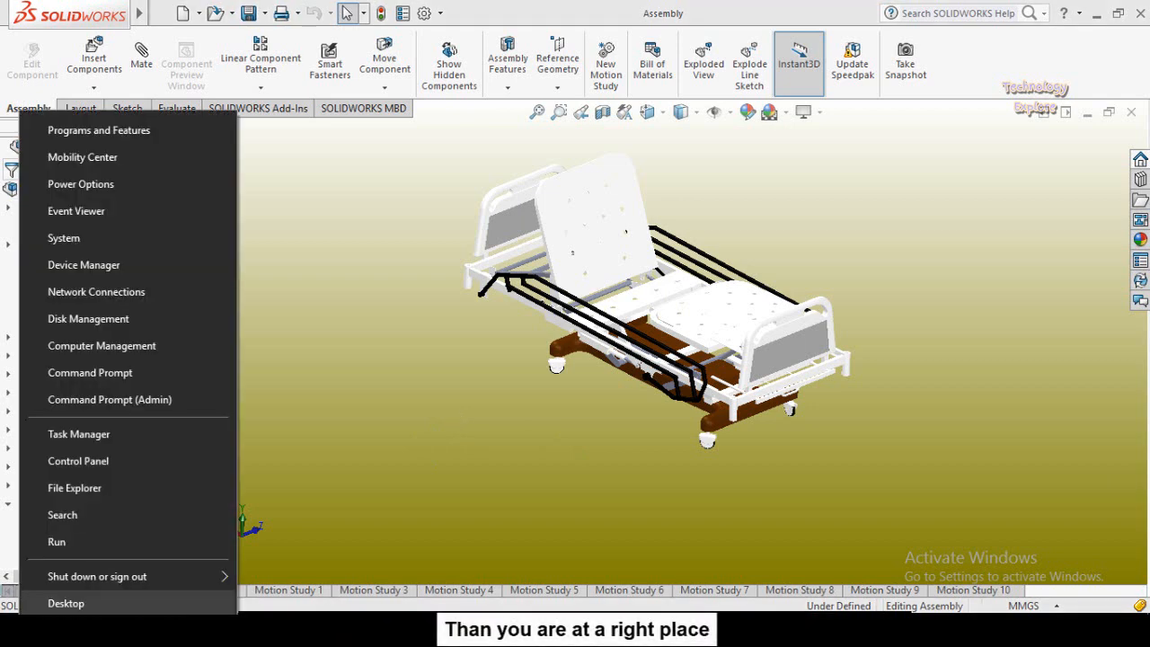
click(72, 545)
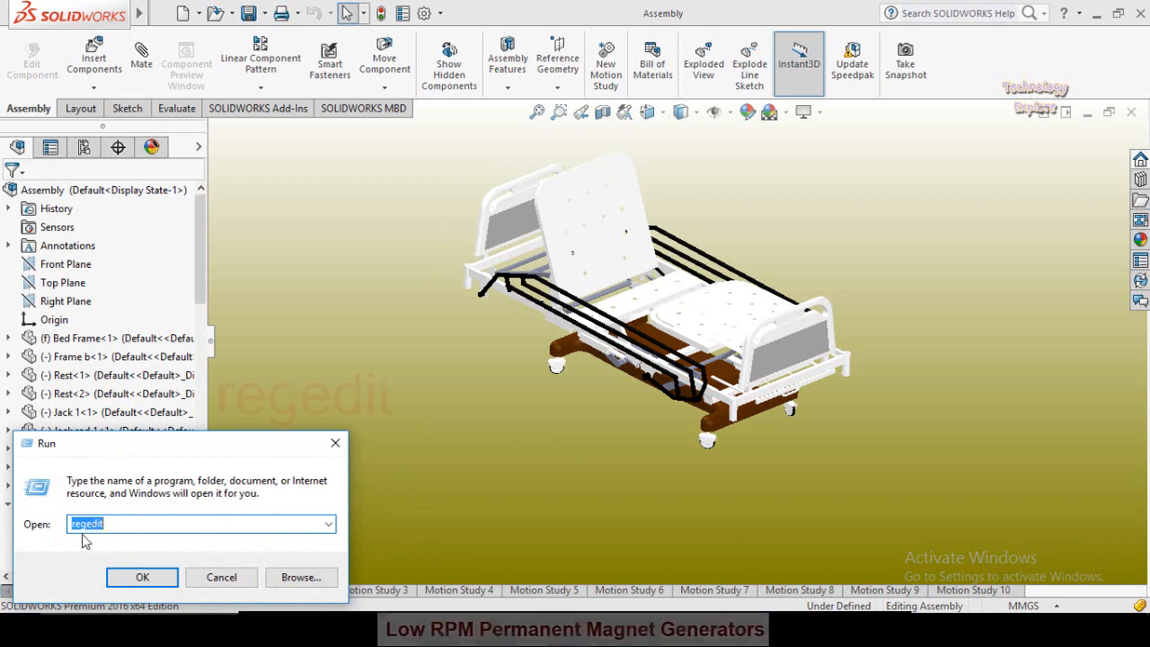
click(142, 577)
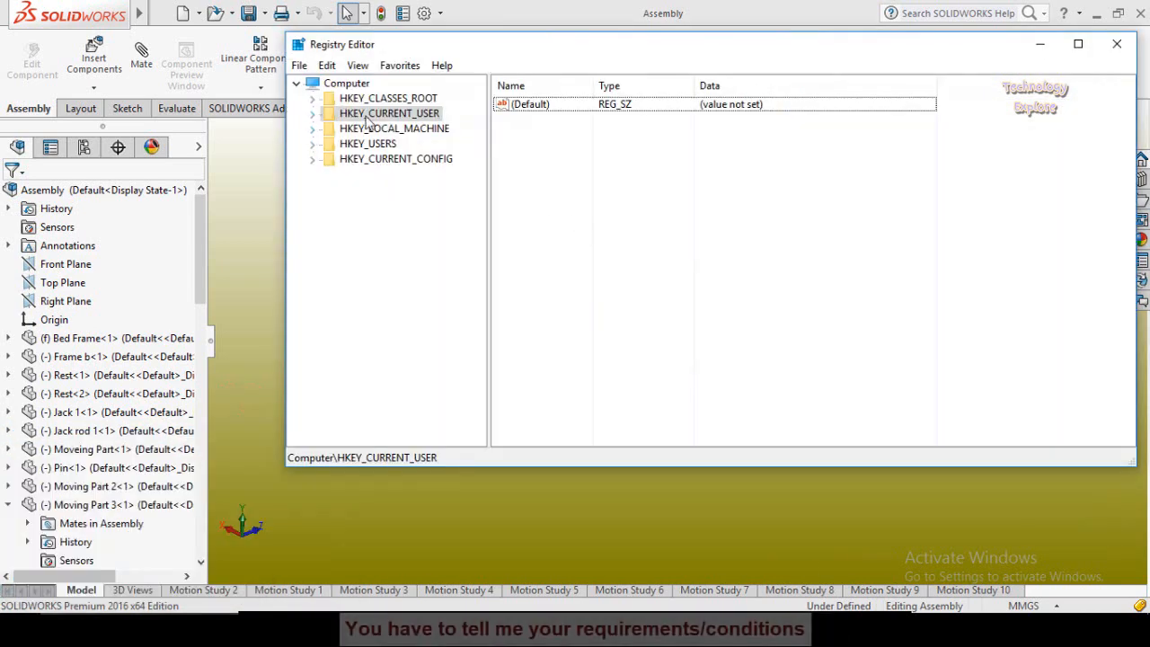
Expand the registry tree to HKEY_CURRENT_USER\SOFTWARE\SolidWorks and widen the key tree so that full key names fit
click(312, 114)
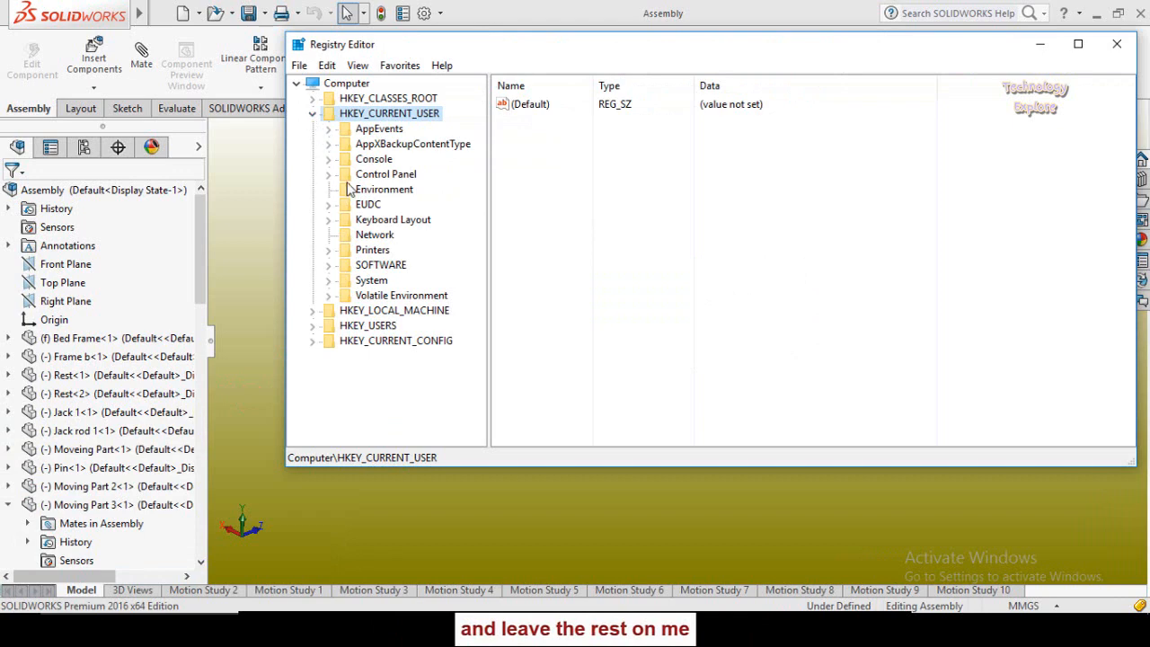
click(331, 266)
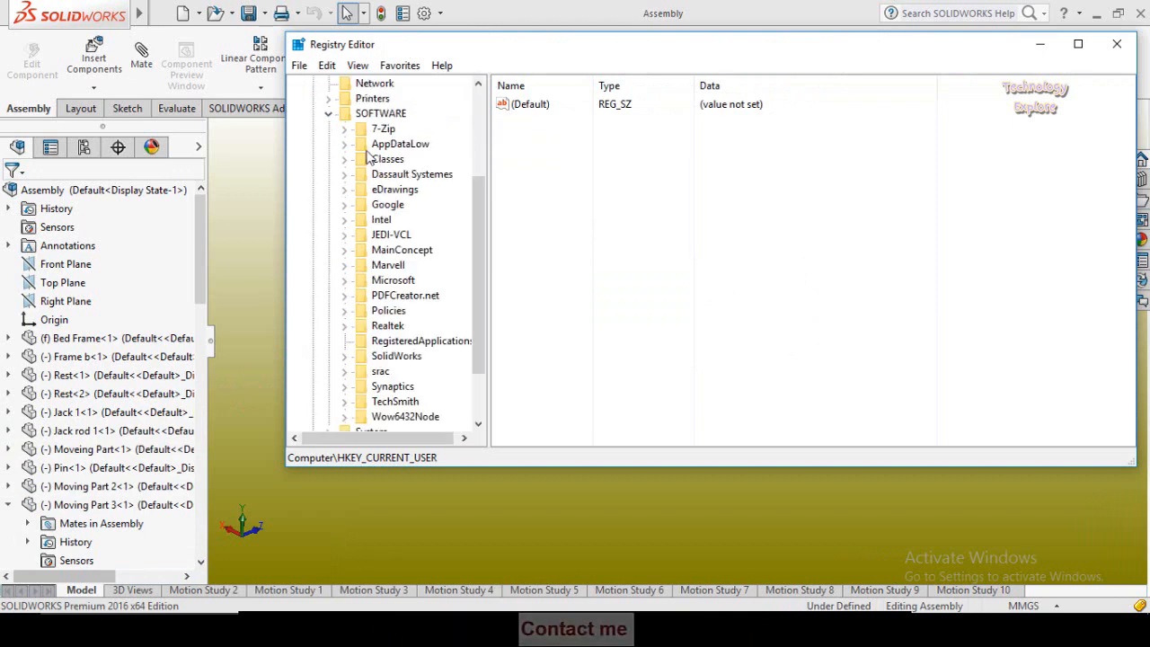
scroll(367, 156, down, 2)
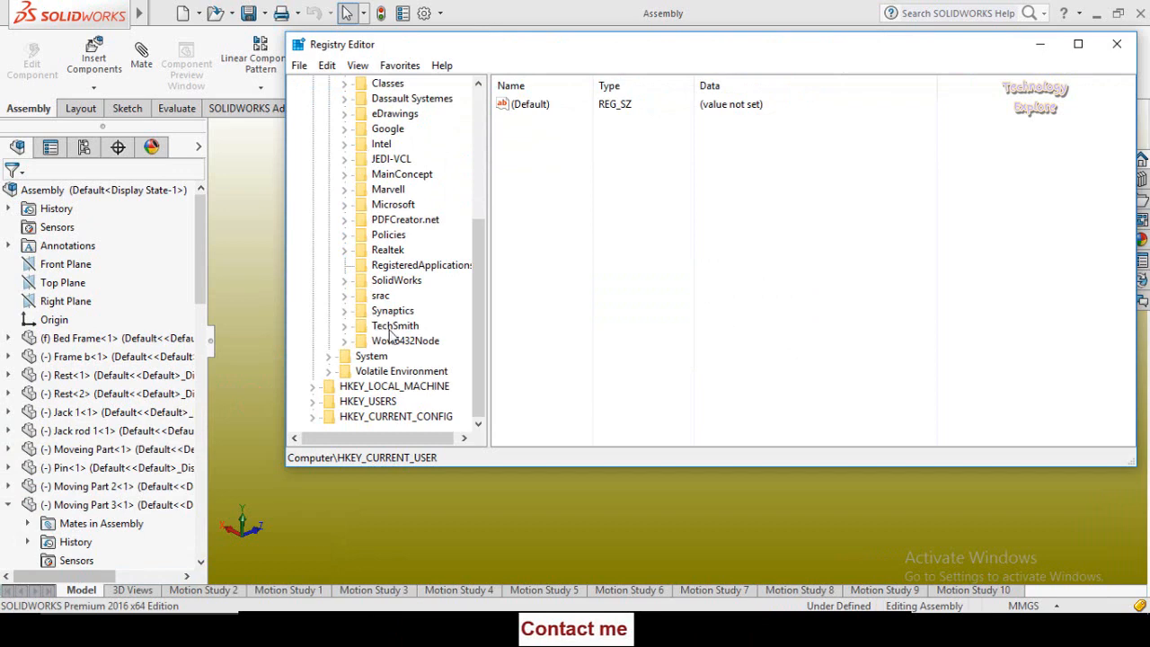
click(351, 283)
scroll(357, 288, down, 2)
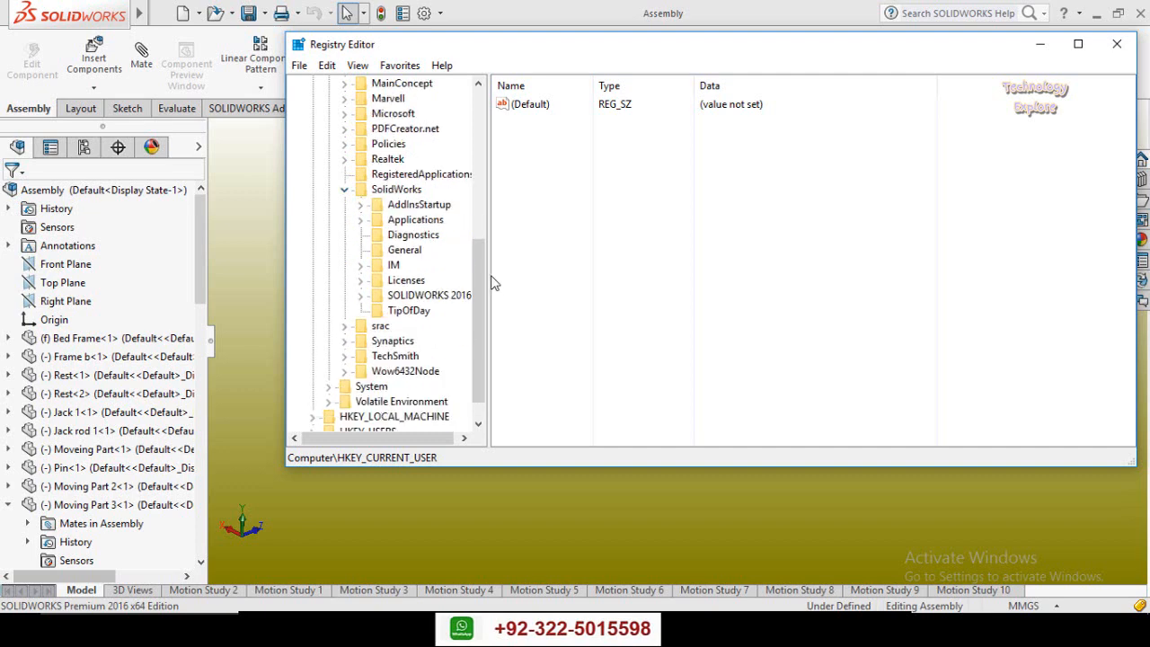
drag(491, 284, 719, 287)
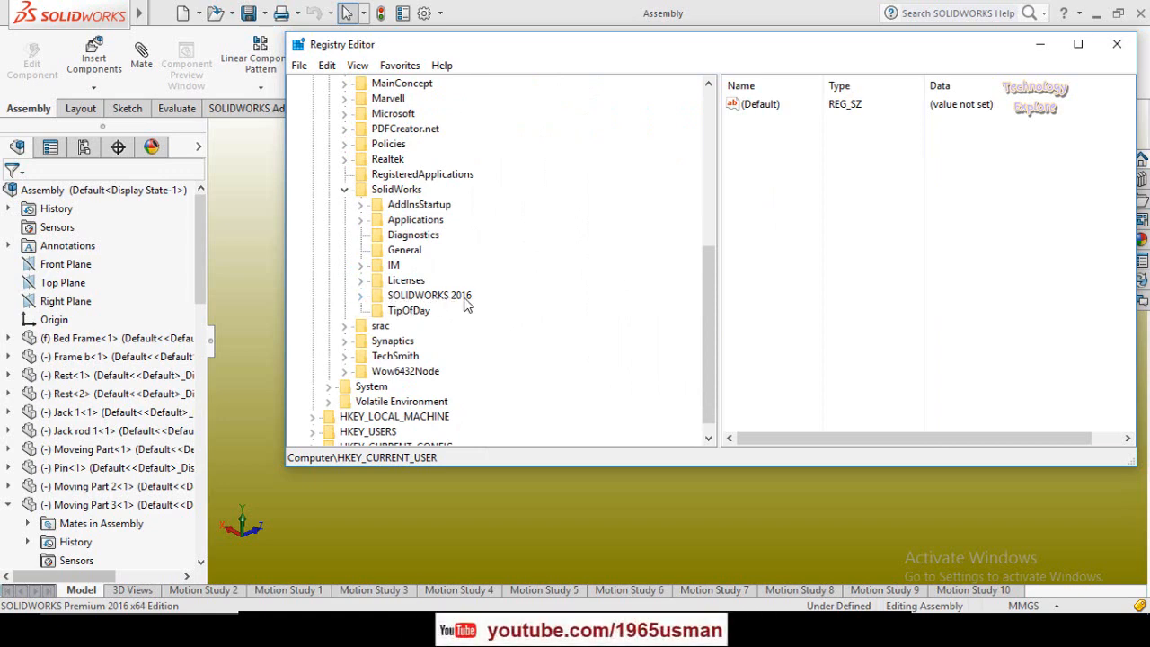
Open the key SOLIDWORKS 2016\Performance\Graphics\Hardware\Current under SolidWorks
click(361, 297)
scroll(438, 135, up, 1)
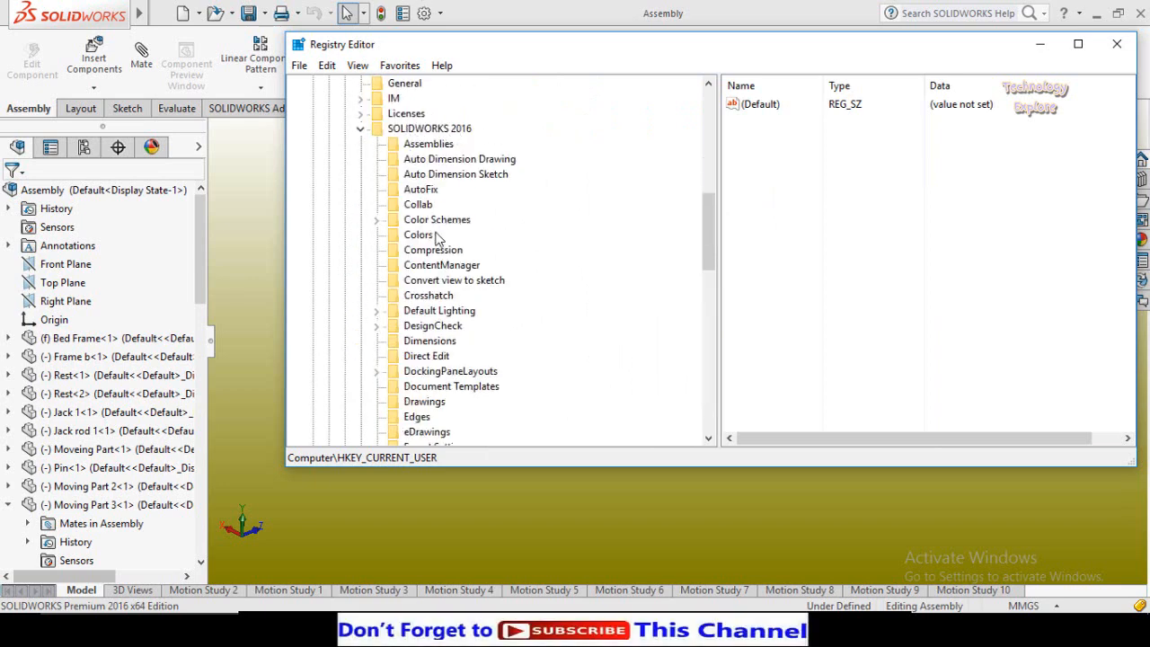
scroll(437, 236, down, 5)
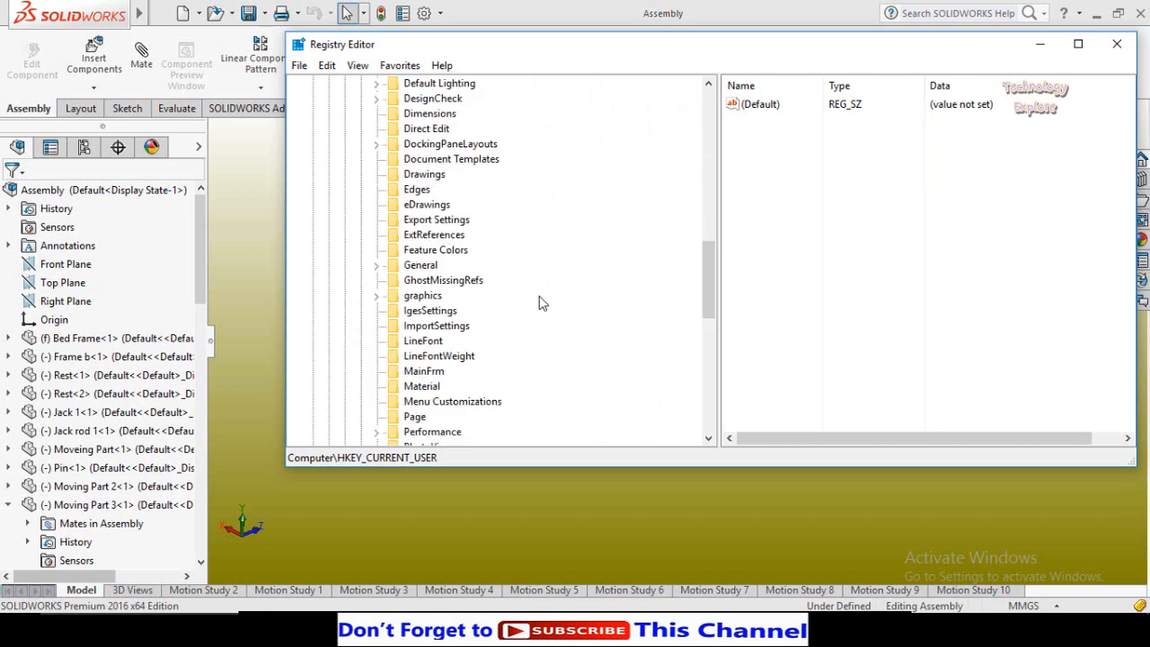
scroll(540, 303, down, 2)
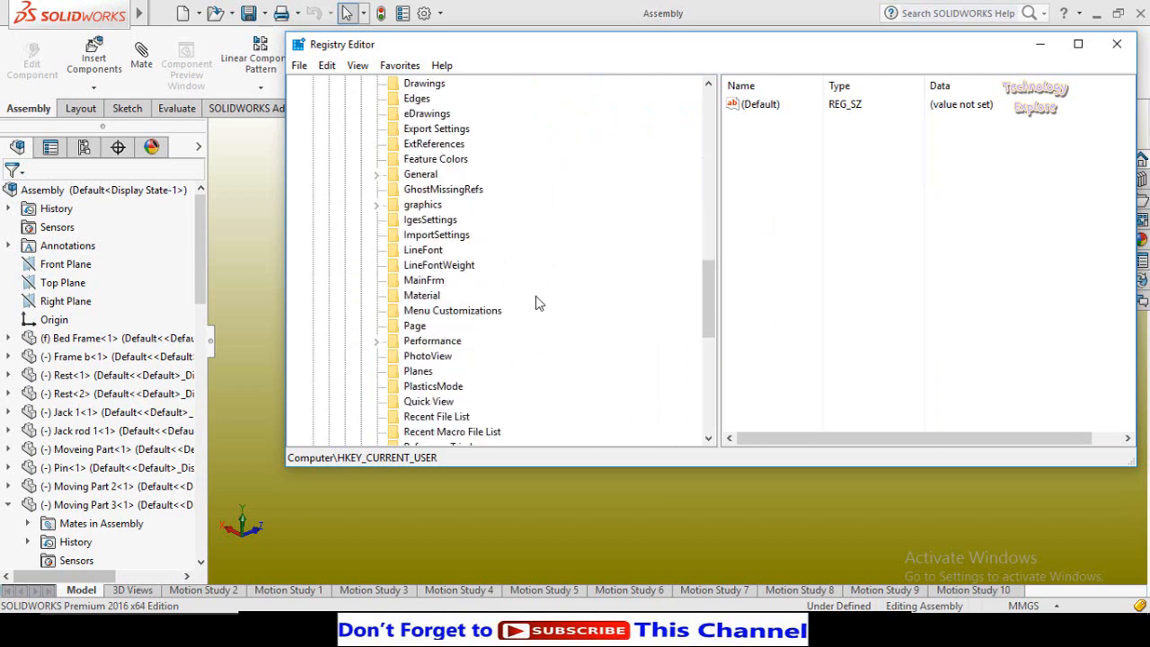
click(376, 343)
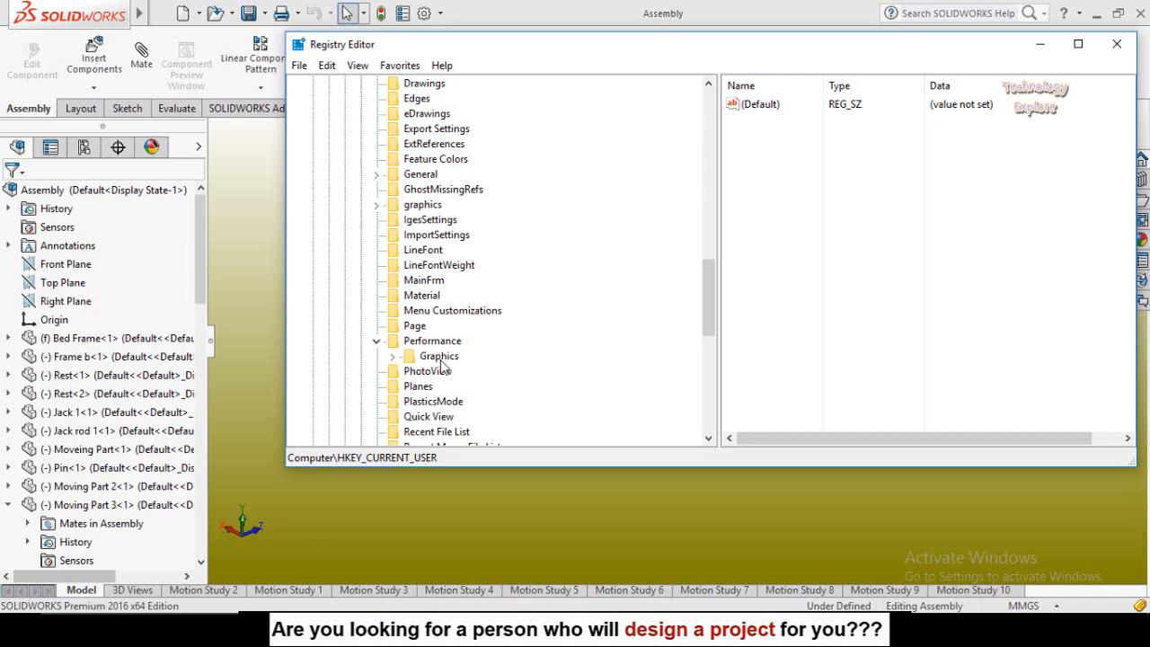
click(392, 356)
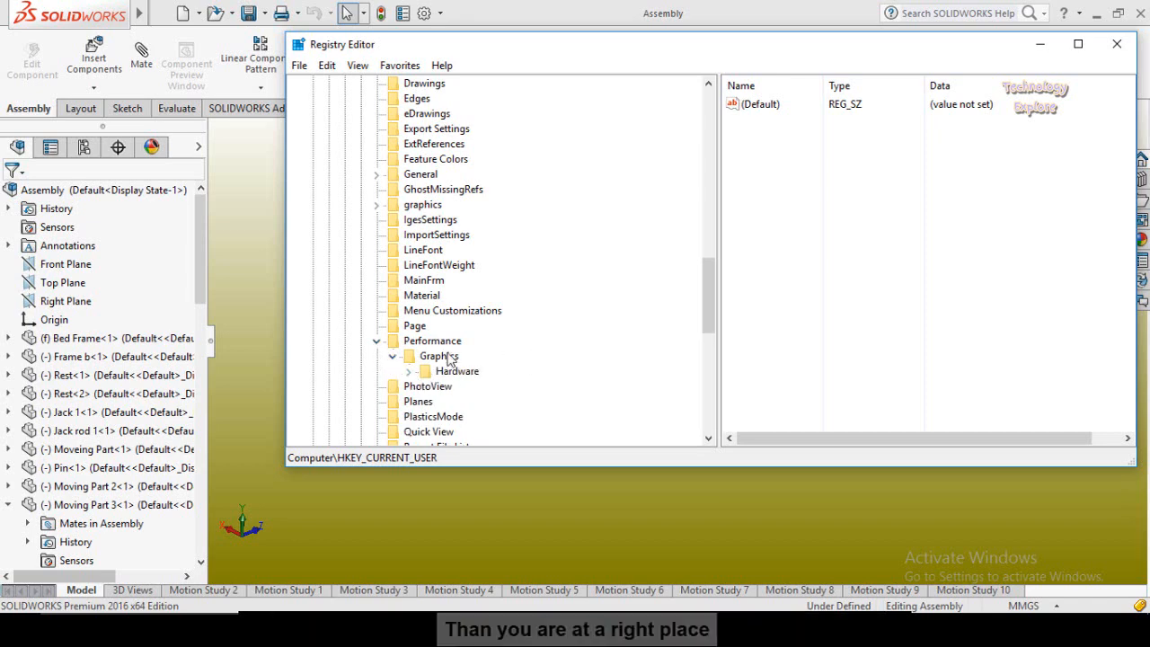
scroll(434, 334, down, 1)
click(410, 326)
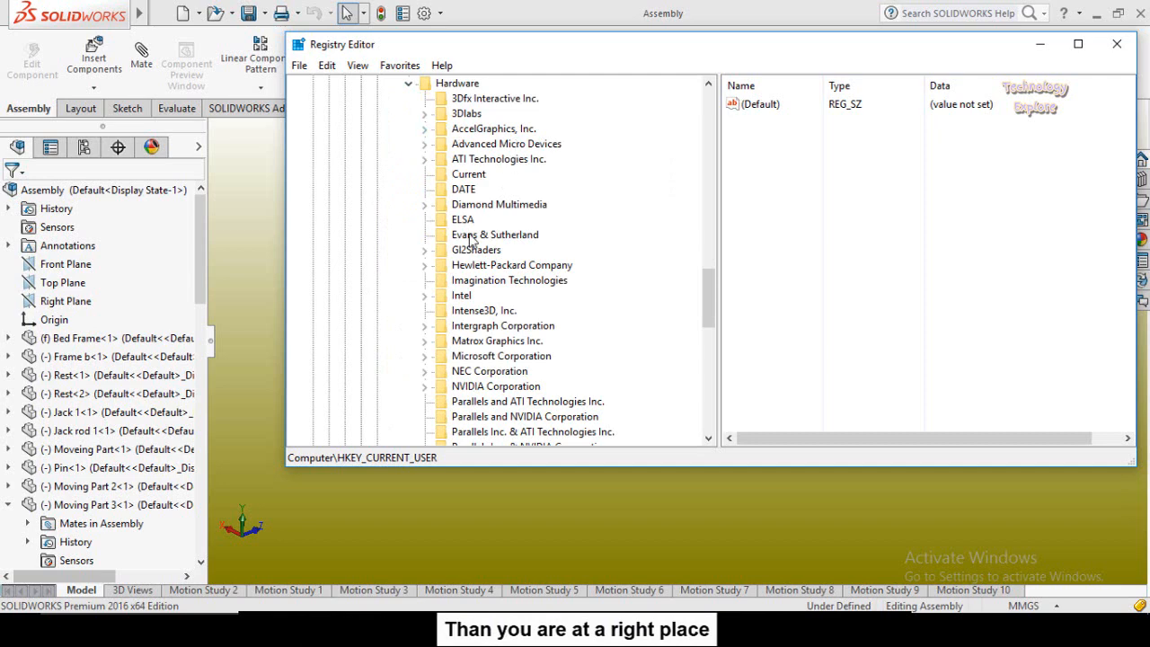
click(447, 177)
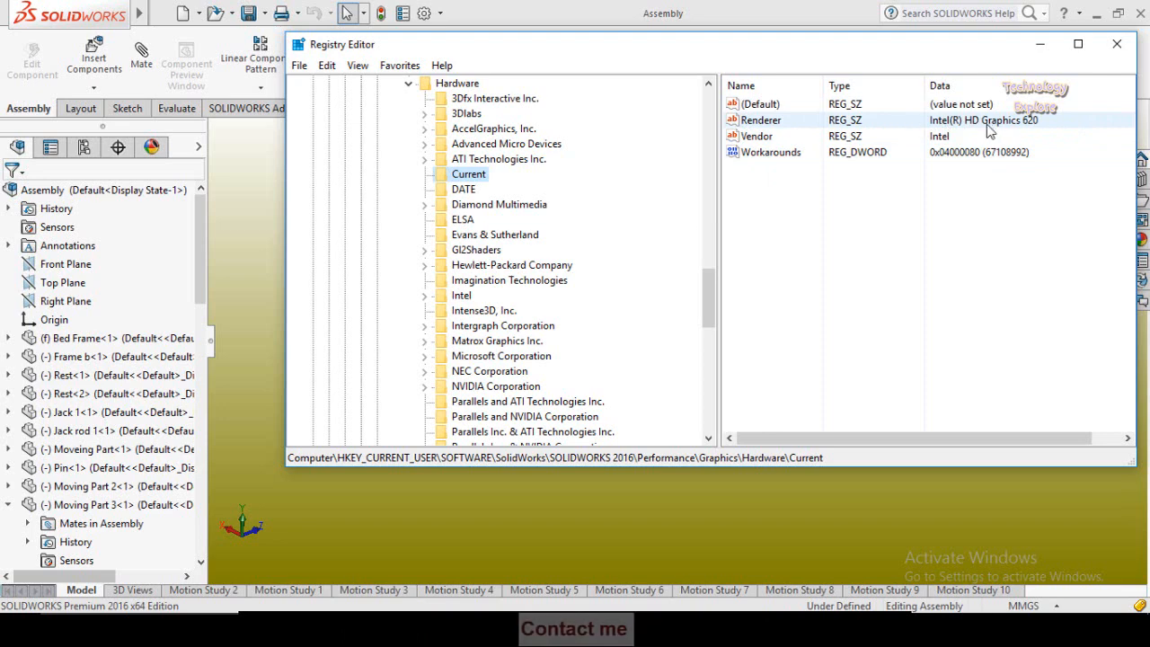
Copy the value data of the Renderer entry in the Current key and close its editor
right_click(767, 123)
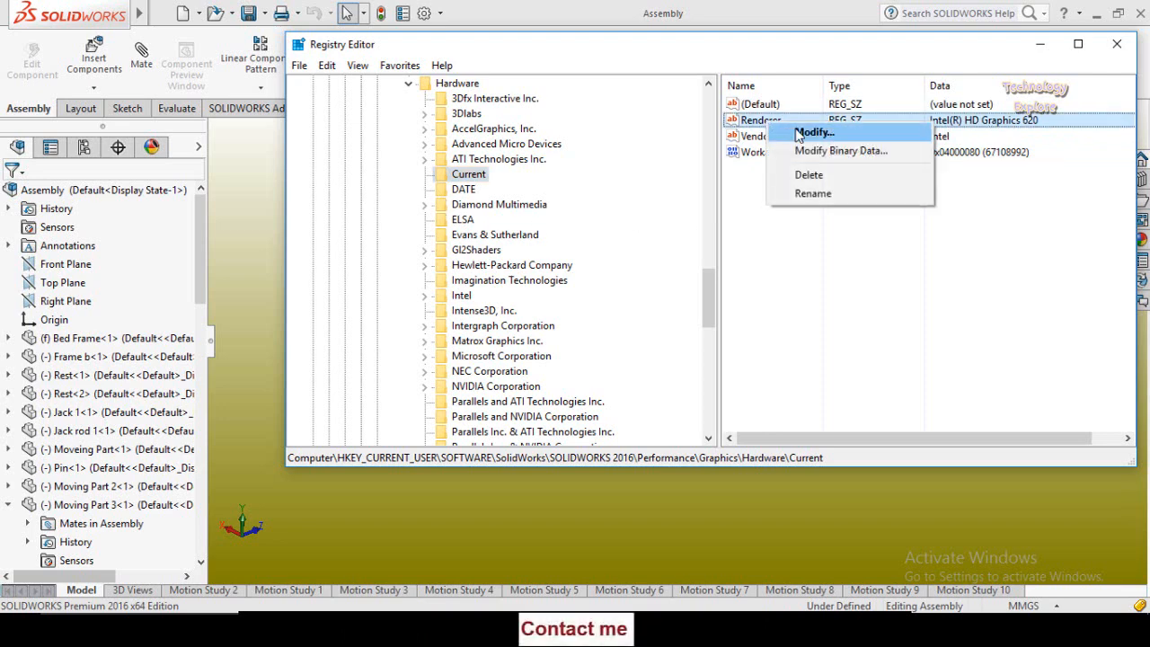
click(799, 135)
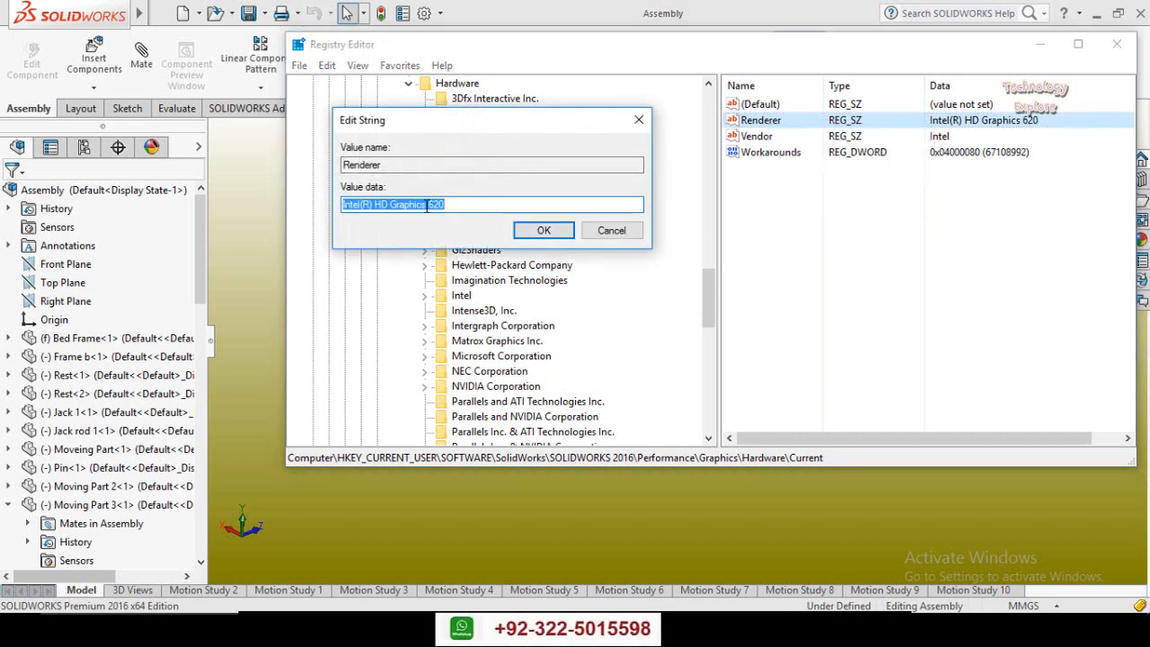
right_click(366, 202)
click(415, 253)
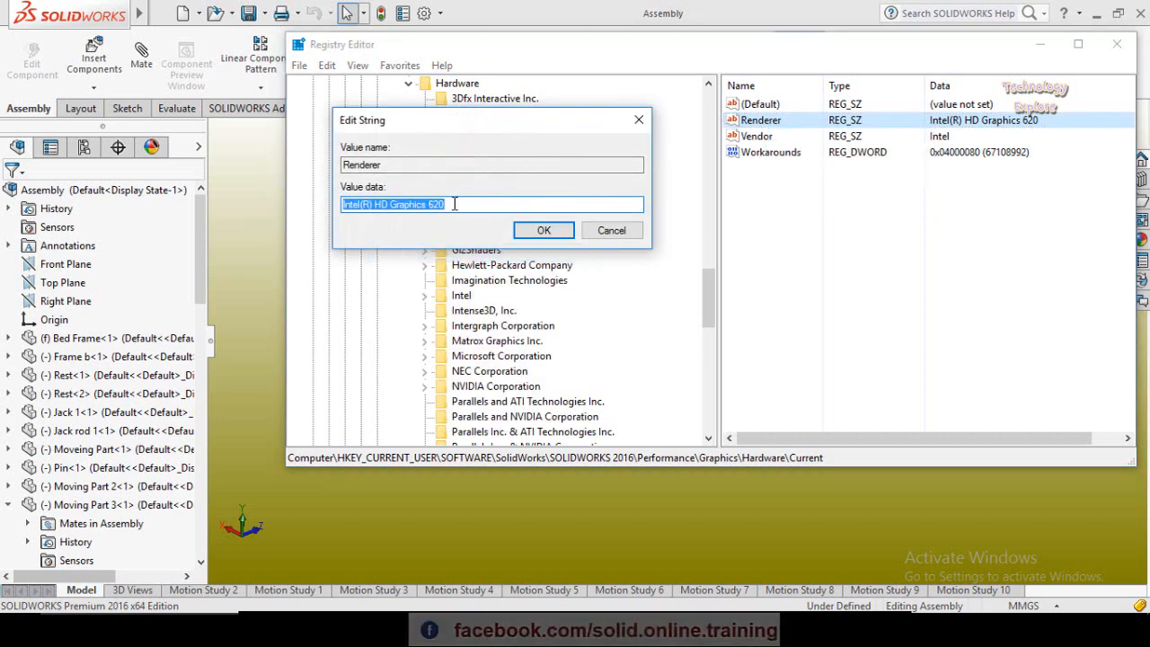
click(544, 231)
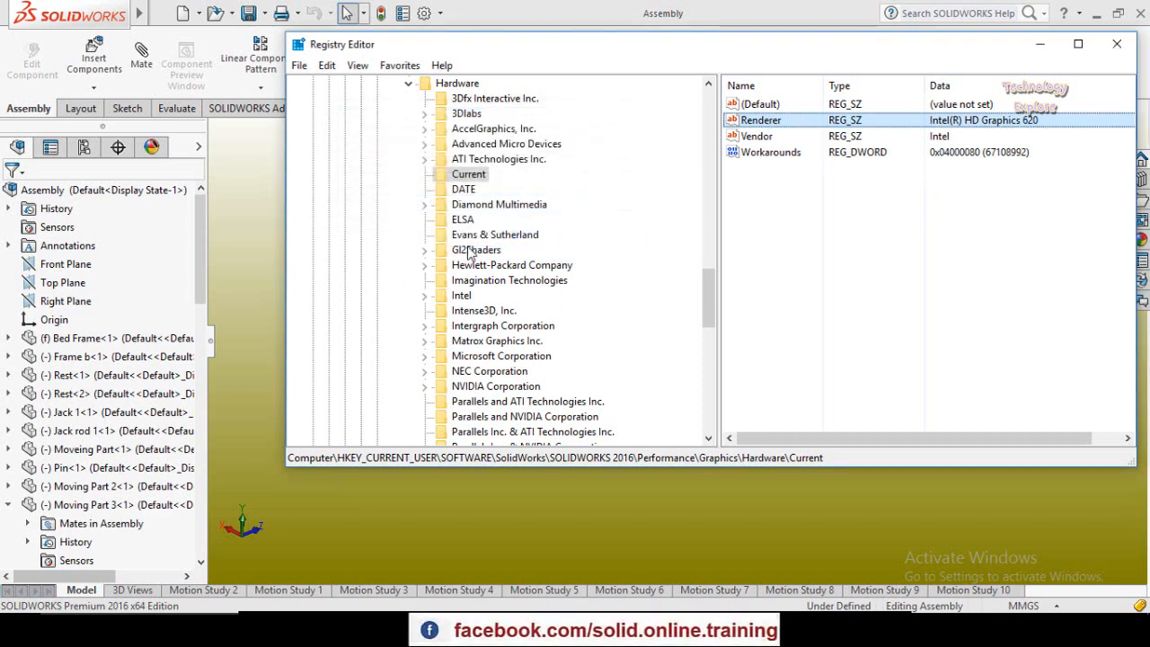
Expand the Gl2Shaders key under Hardware and its Other subkey
scroll(472, 252, down, 1)
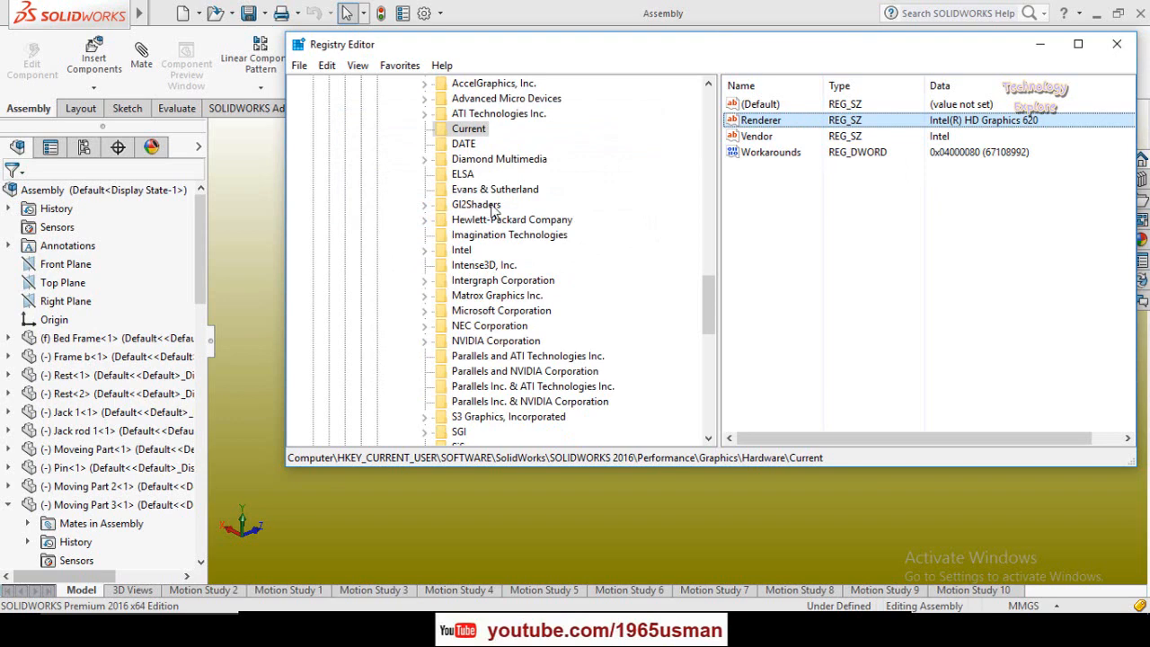
click(425, 205)
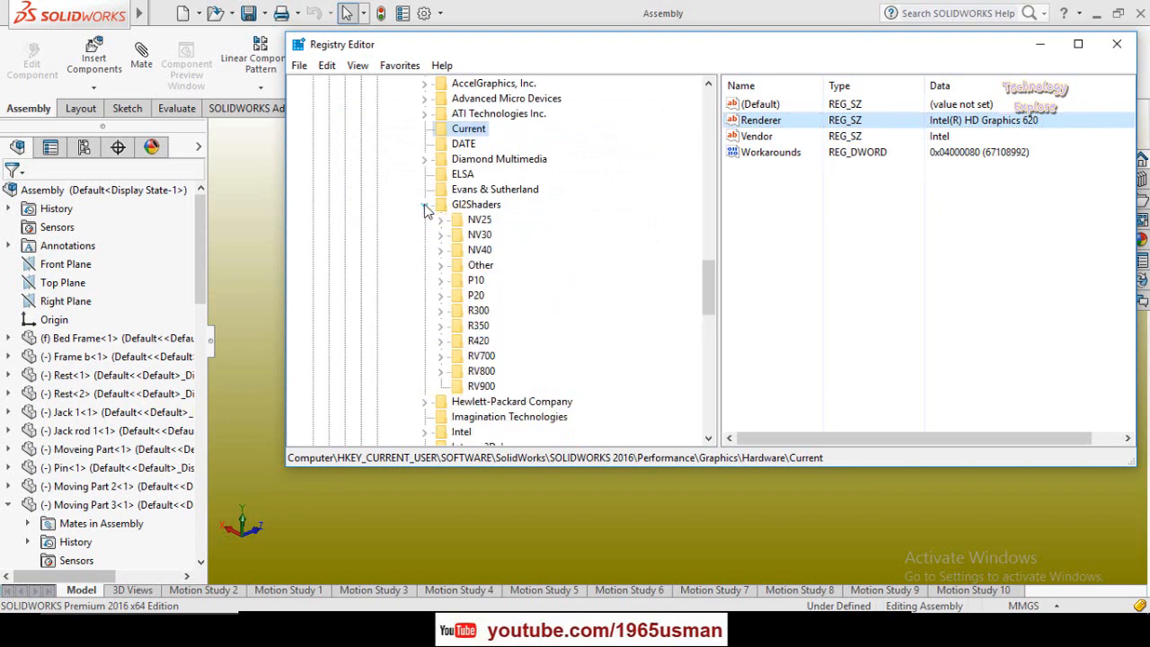
scroll(558, 243, down, 1)
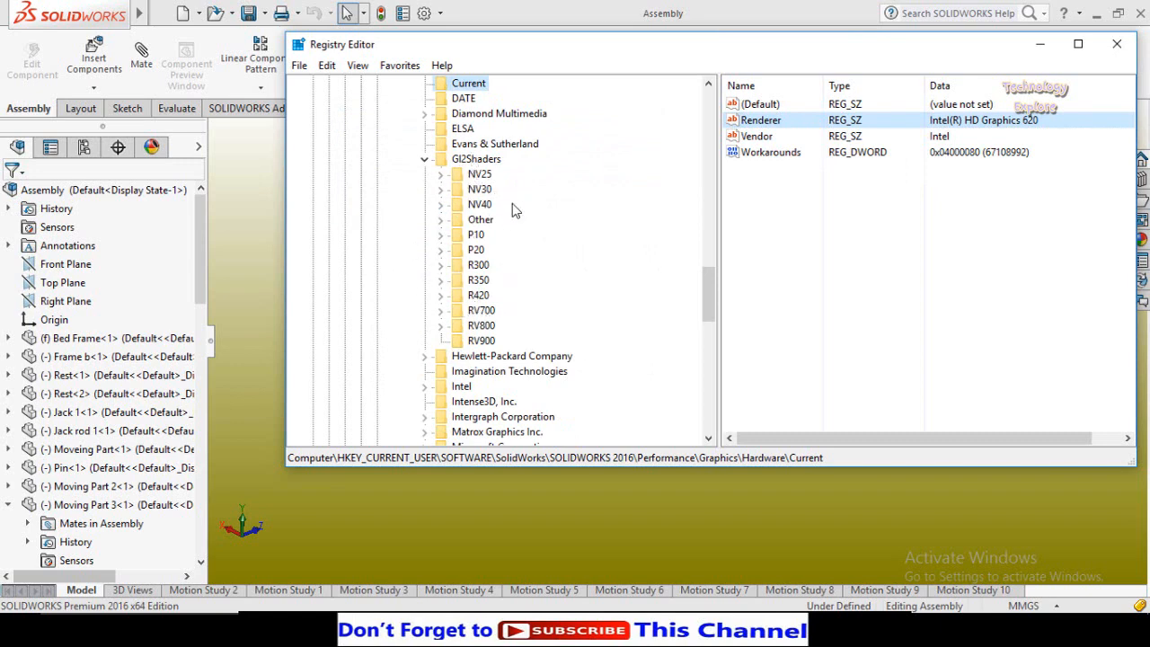
click(441, 220)
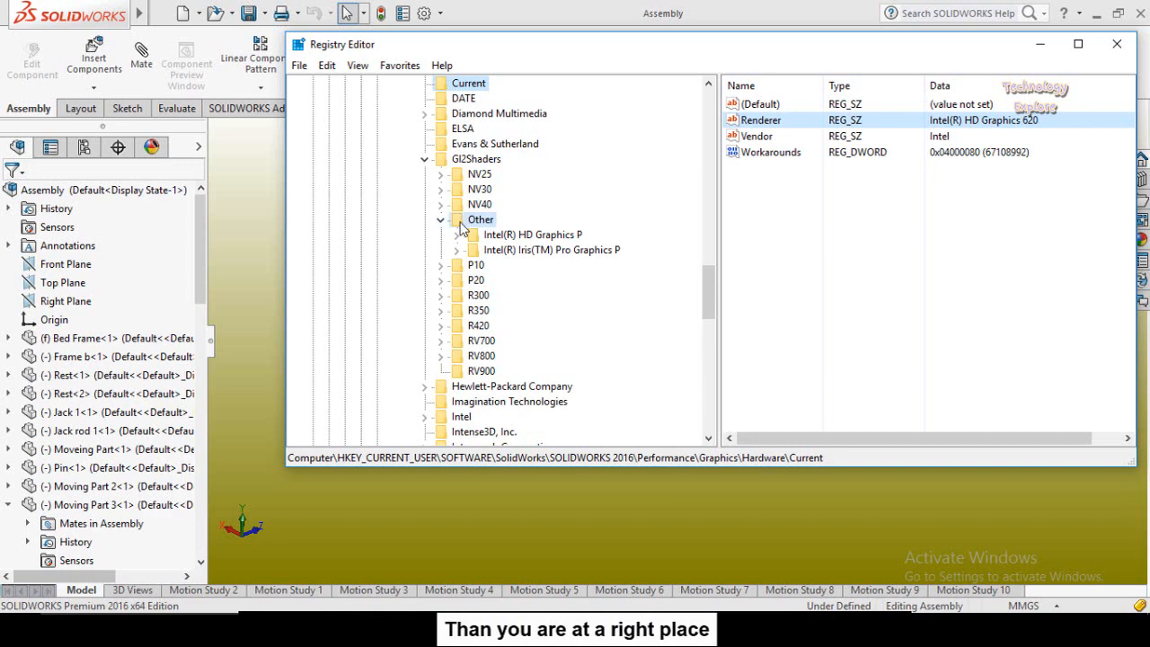
Create a new key under Other and name it with the copied renderer name, Intel(R) HD Graphics 620
right_click(483, 222)
mouse_move(502, 251)
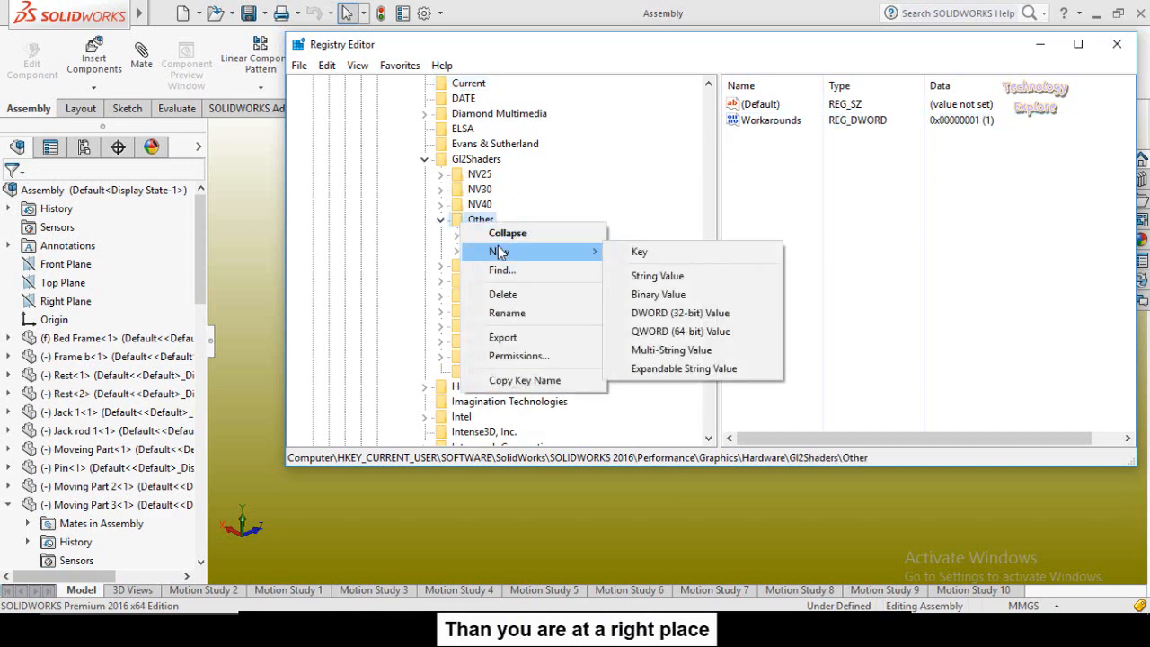
click(642, 254)
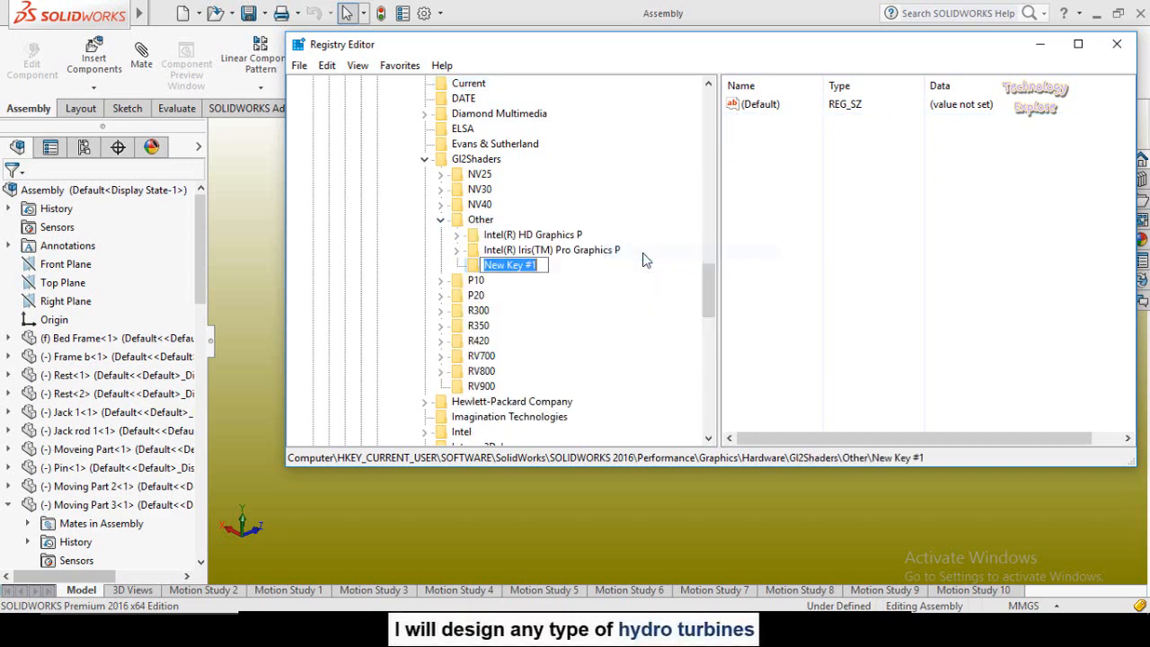
right_click(522, 262)
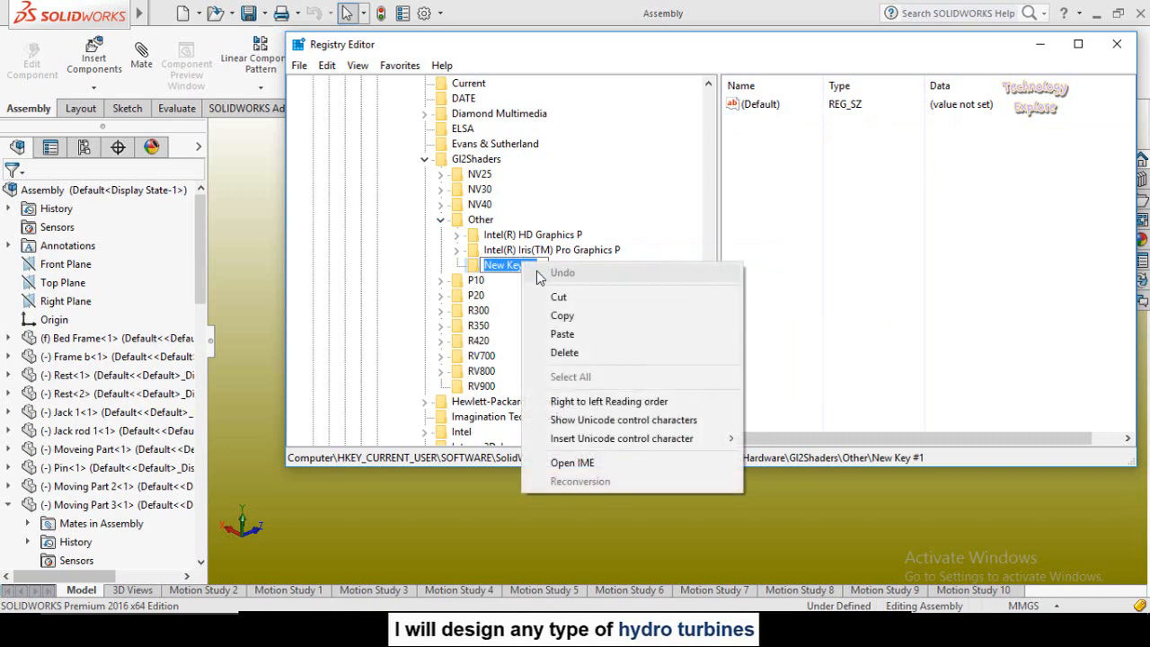
click(578, 334)
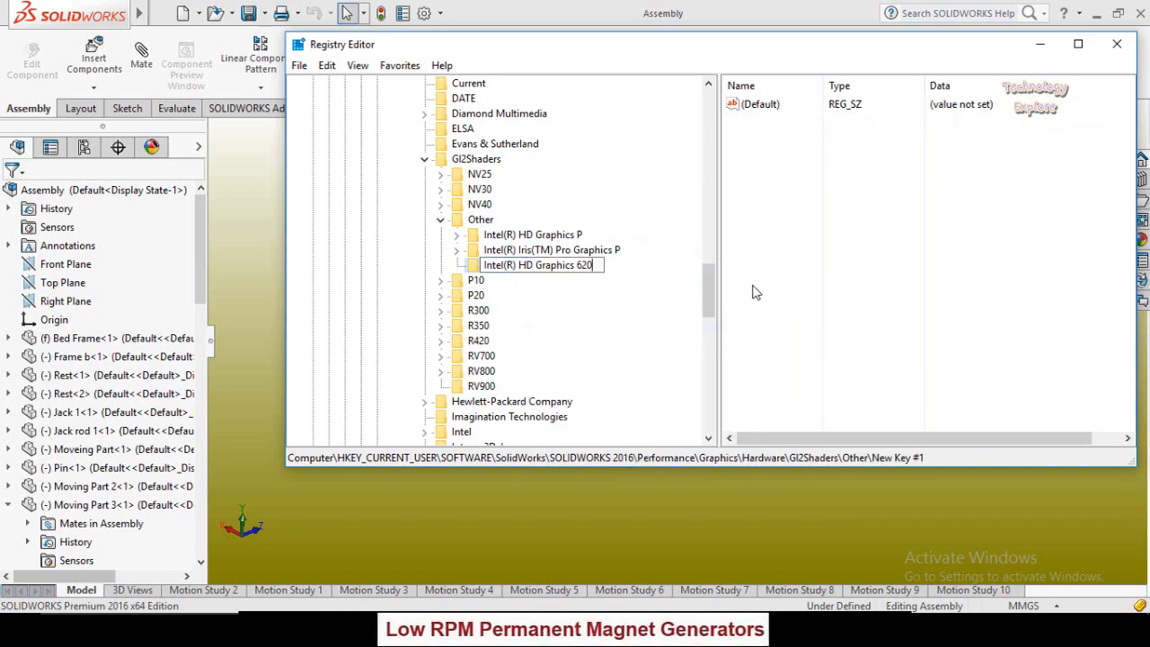
key(Return)
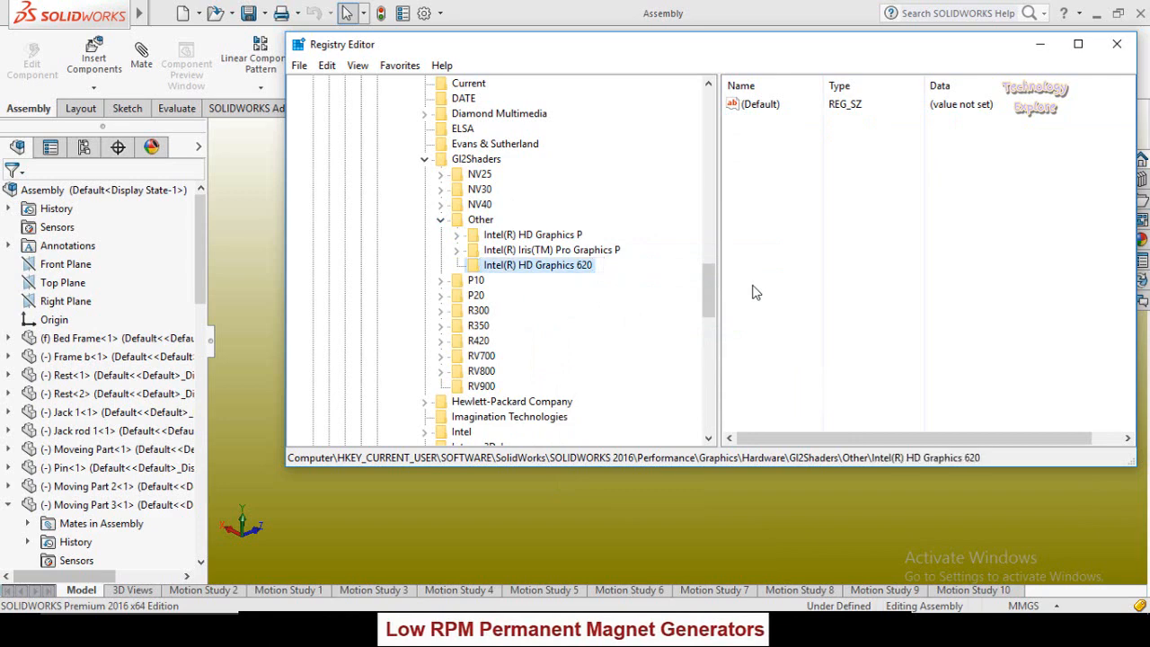
Add a DWORD (32-bit) value named workarounds to the Intel(R) HD Graphics 620 key
right_click(480, 270)
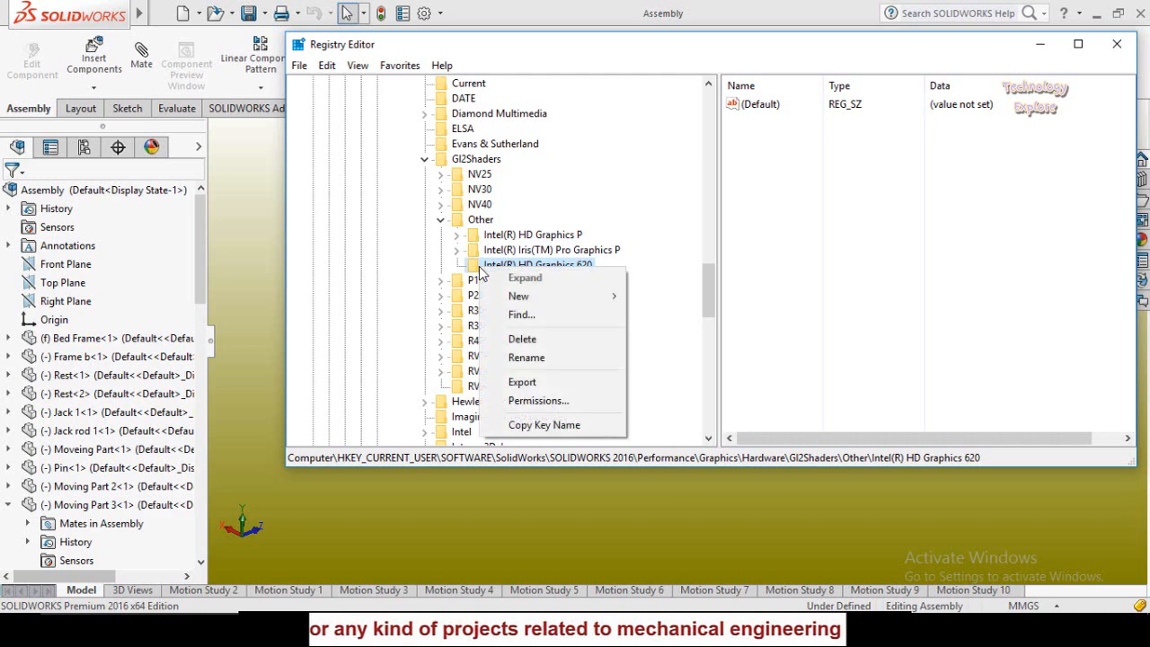
mouse_move(540, 298)
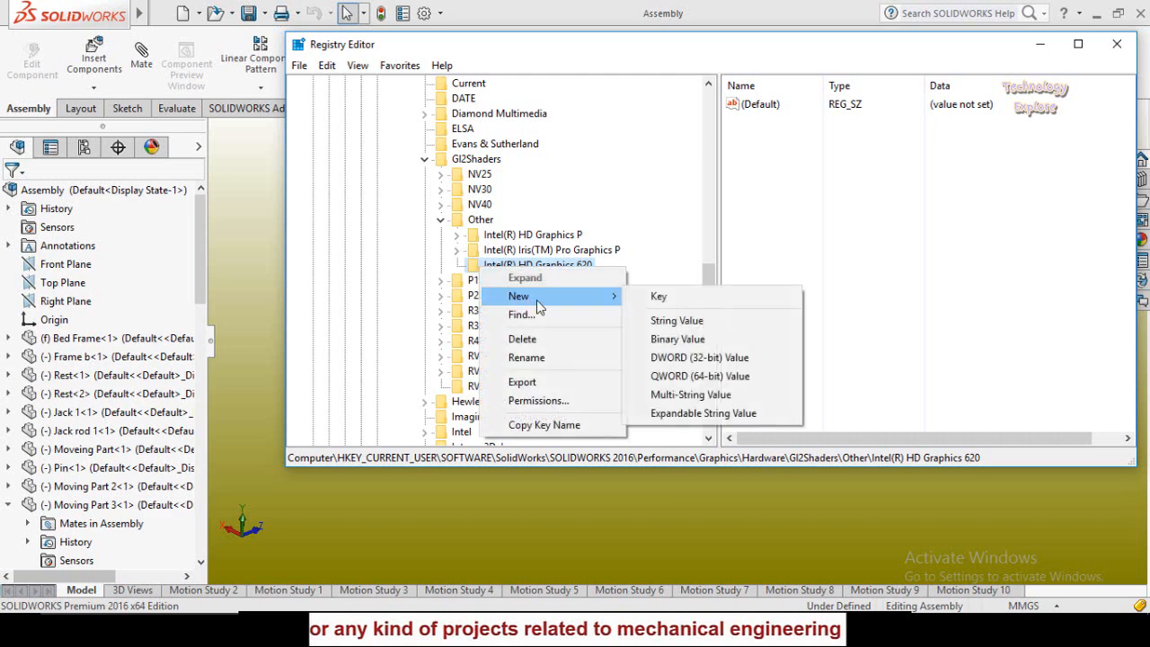
click(720, 359)
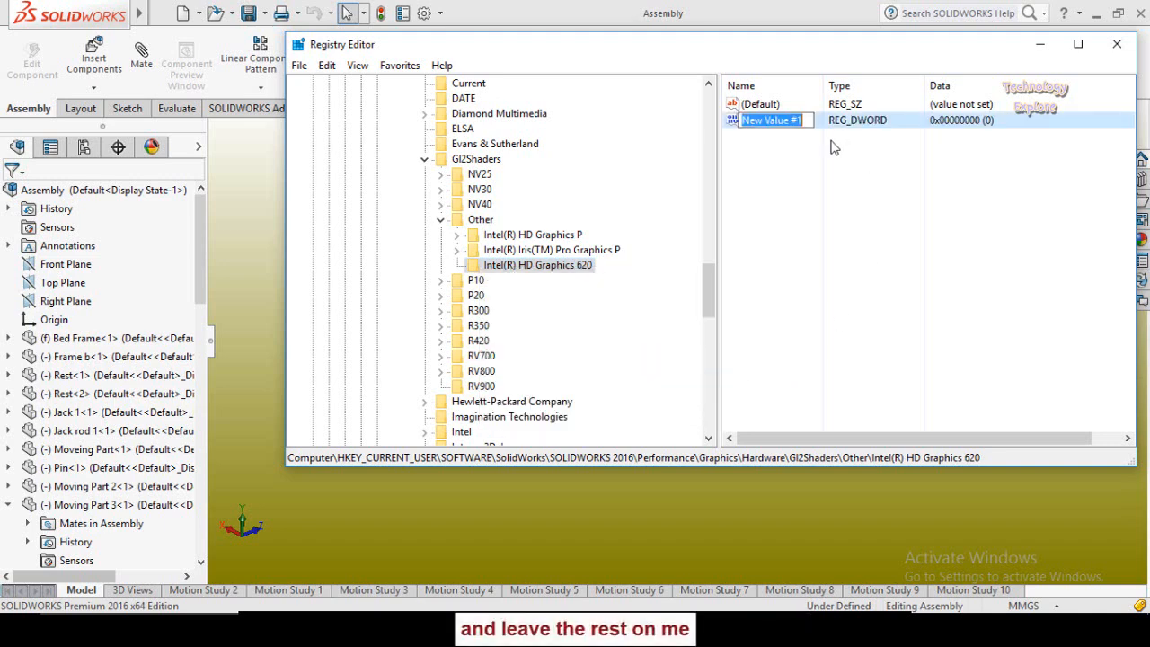
text(work)
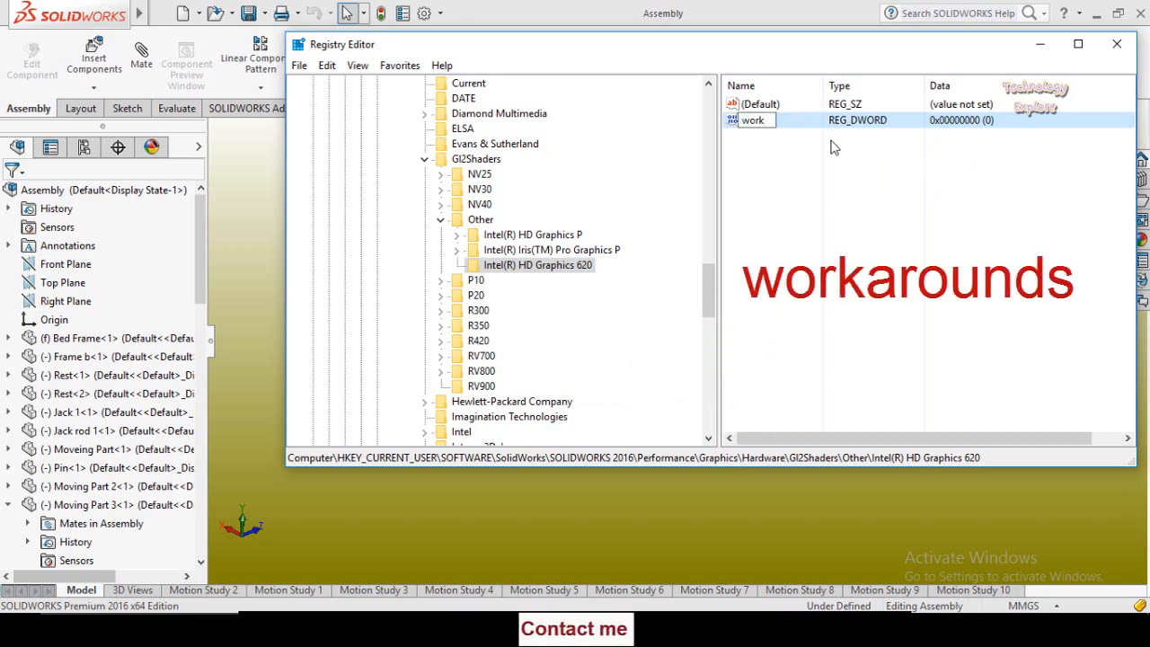
text(arounds)
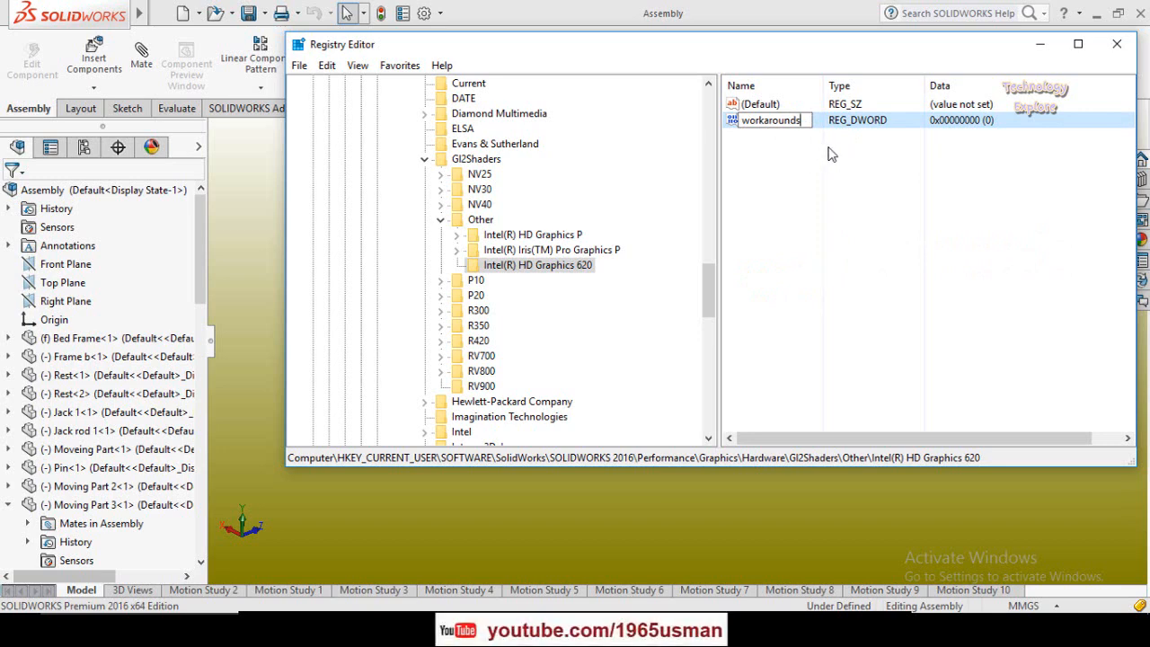
key(Return)
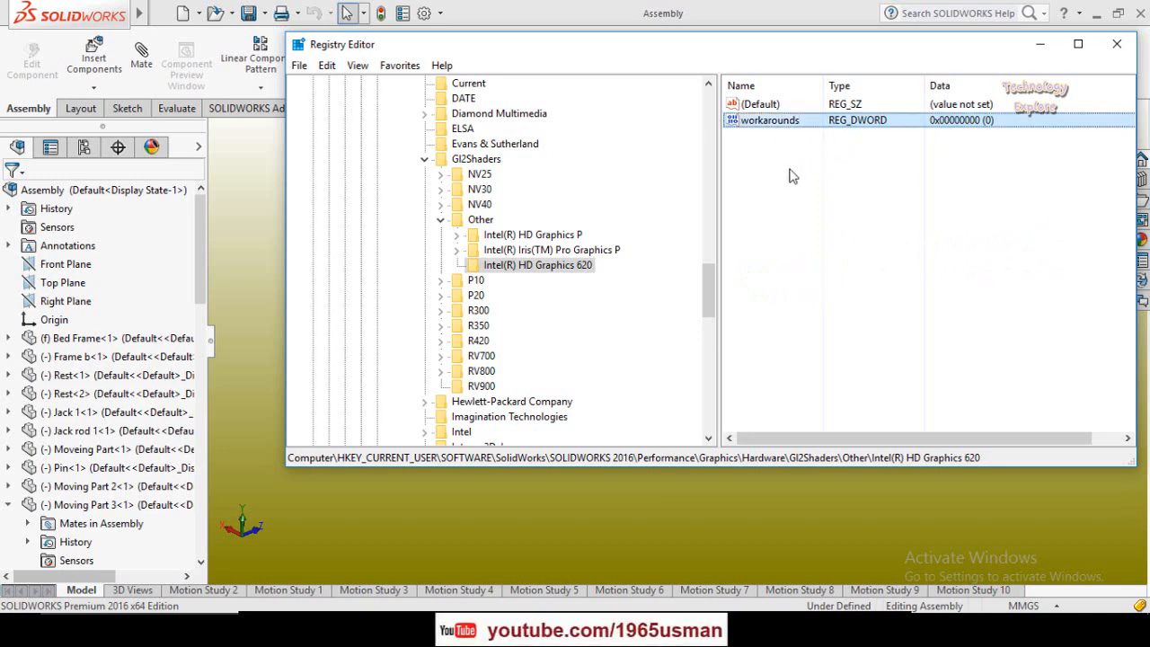
Set the value data of workarounds to 40406 in hexadecimal base
right_click(779, 121)
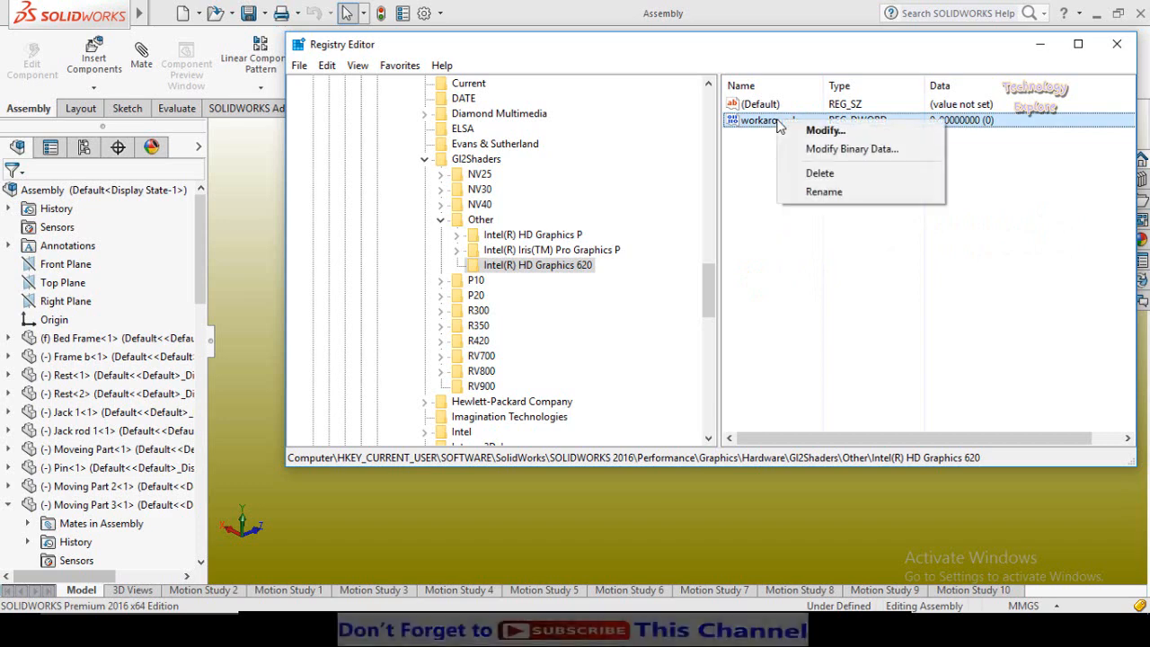
click(824, 132)
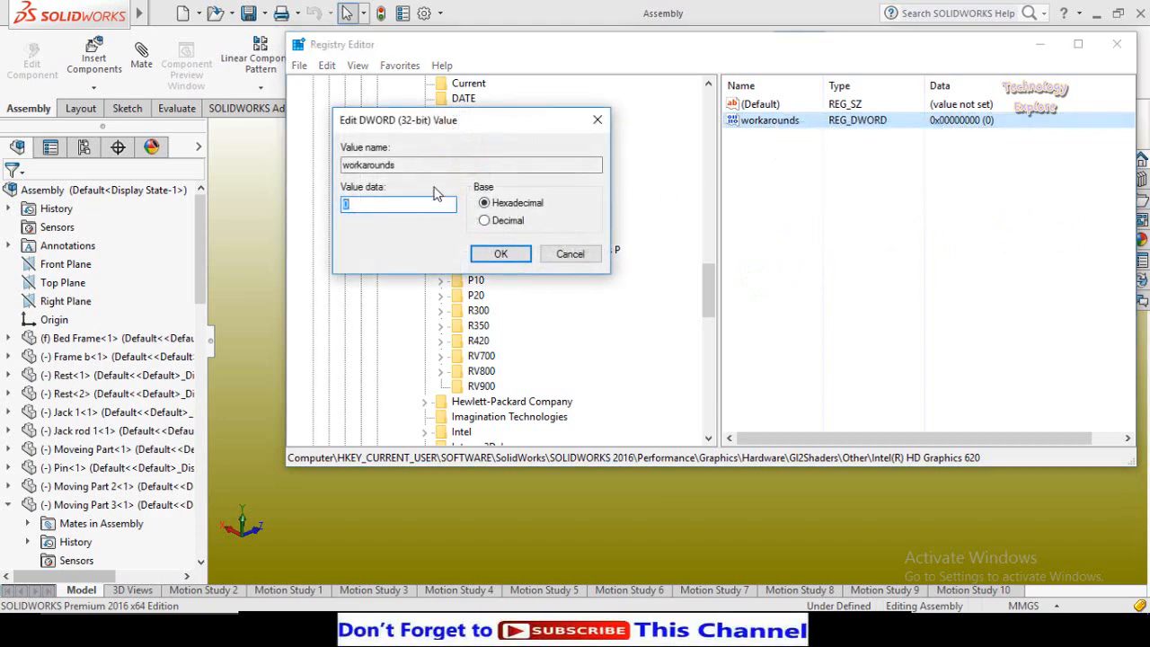
drag(393, 113, 744, 155)
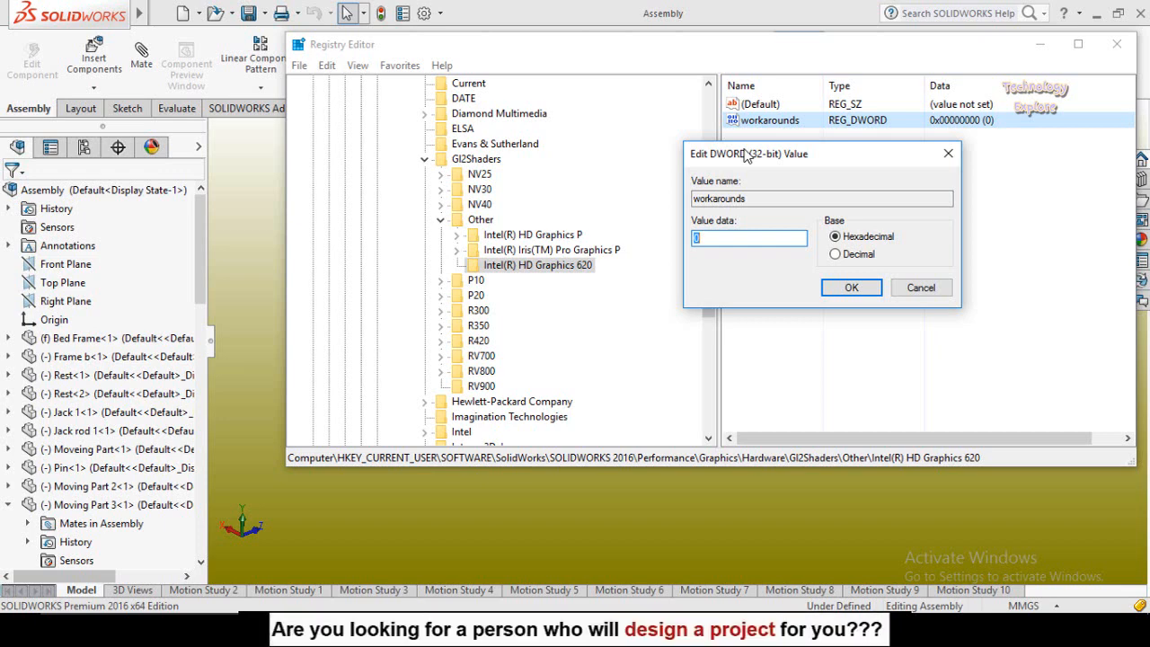
text(404)
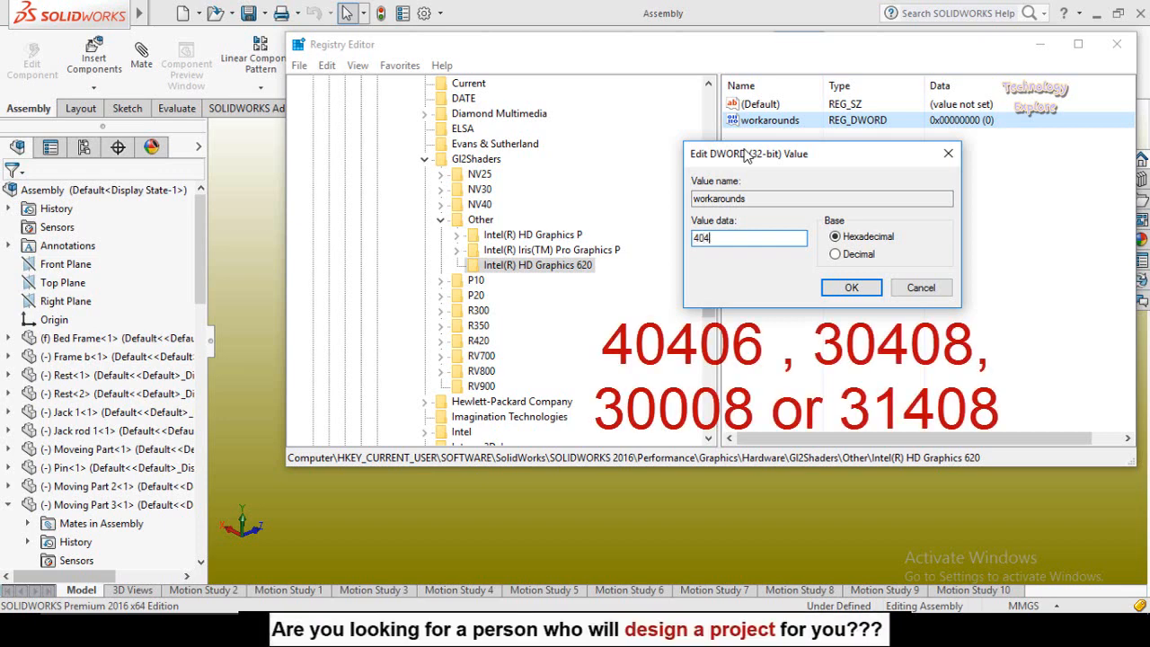
text(06)
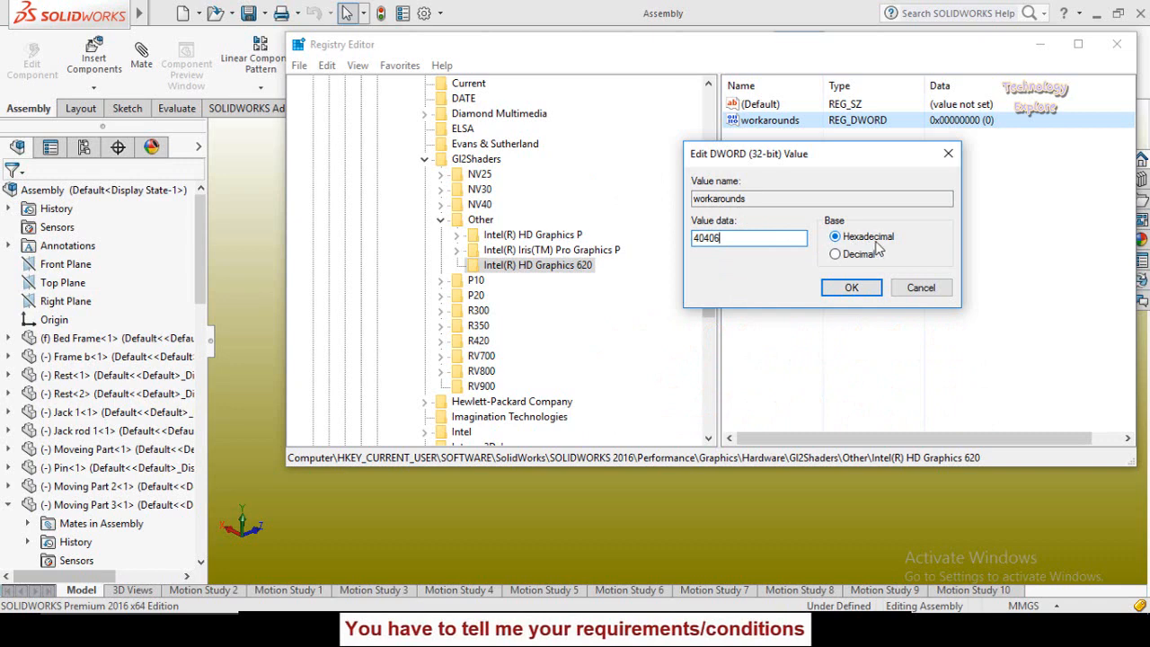
click(851, 287)
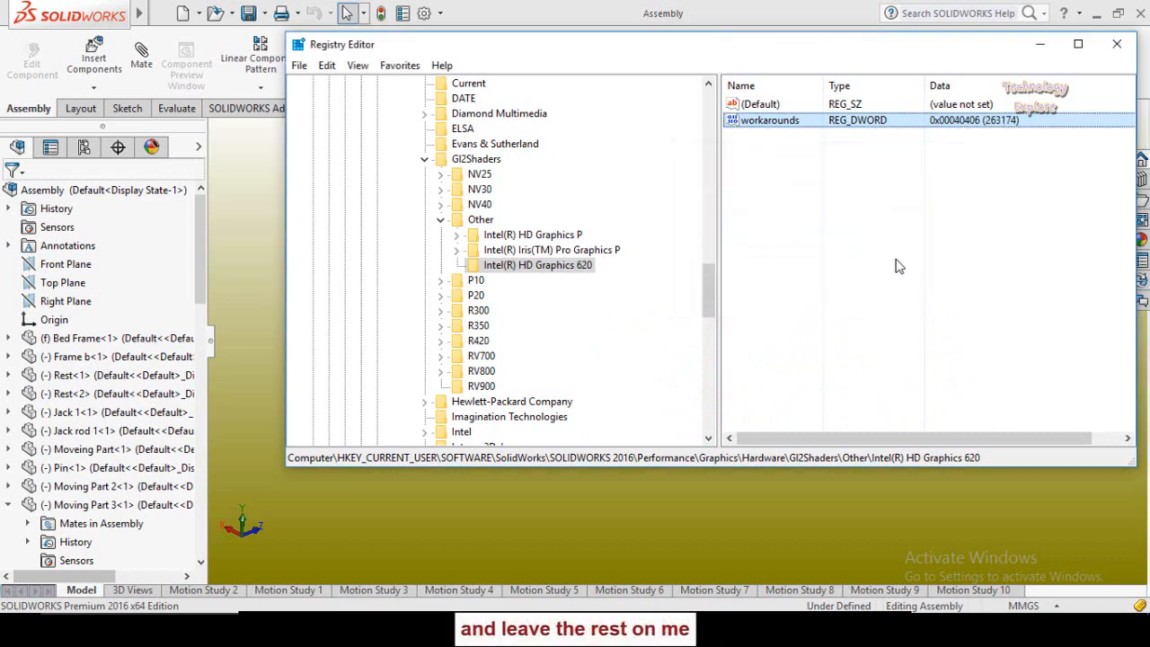
Close the Registry Editor and SOLIDWORKS, and minimize the This PC window to reach the desktop
click(1118, 43)
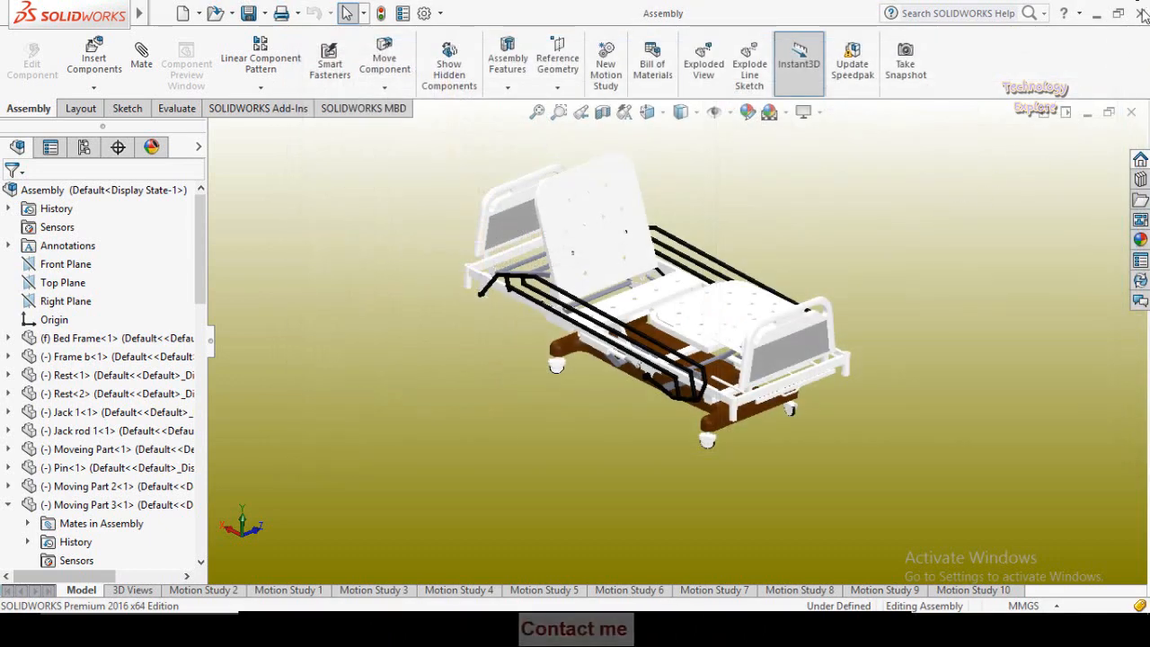
click(1142, 12)
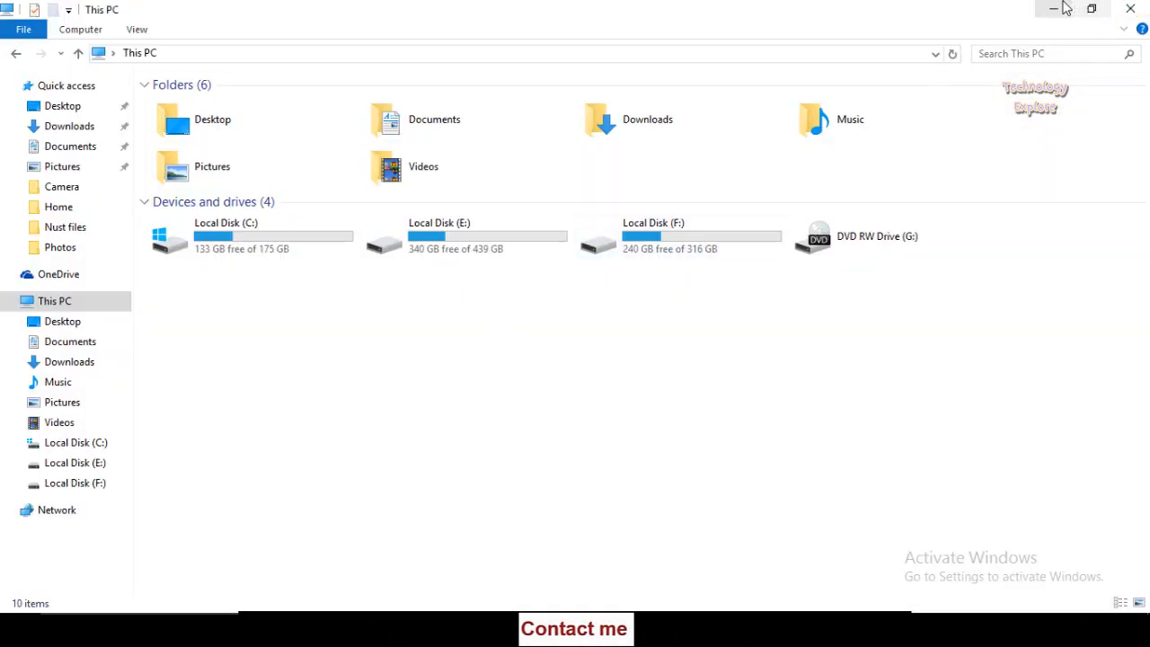
click(1054, 9)
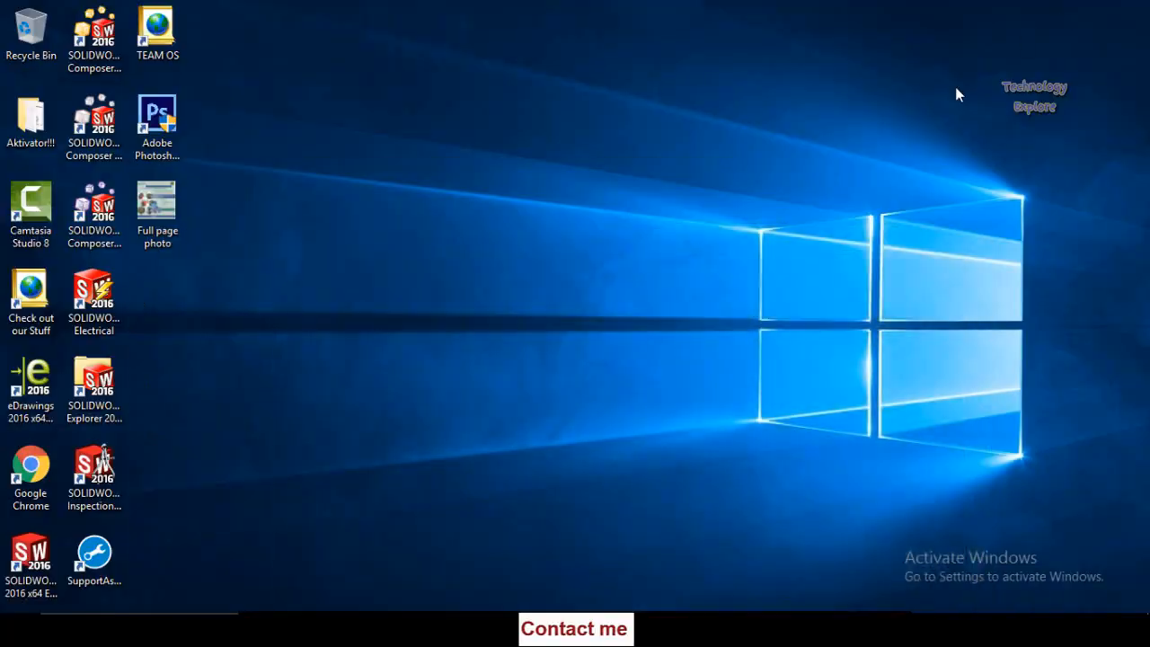
Restart SOLIDWORKS 2016 and open the Assembly file from the Bed Nust folder
double_click(34, 559)
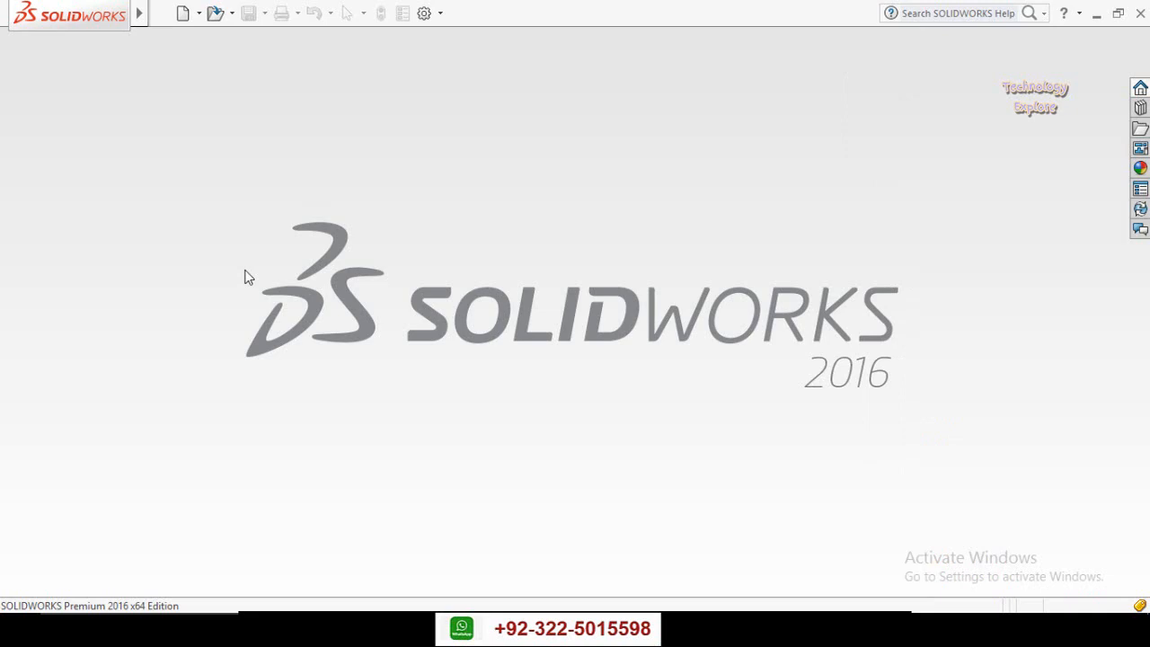
key(ctrl+o)
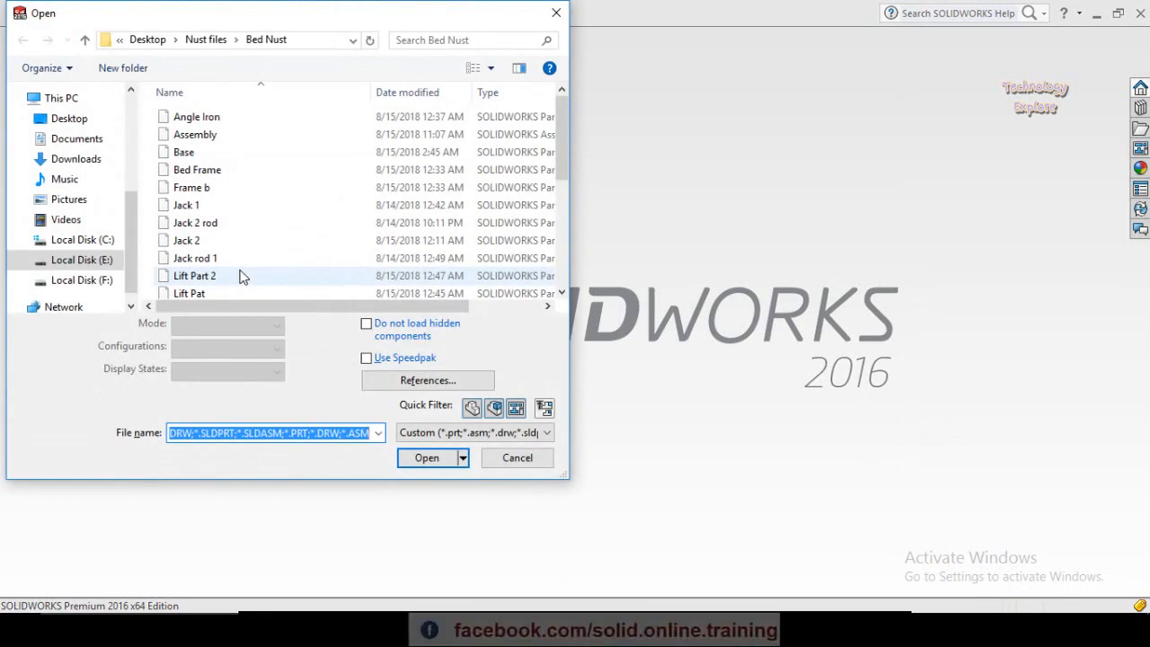
double_click(177, 136)
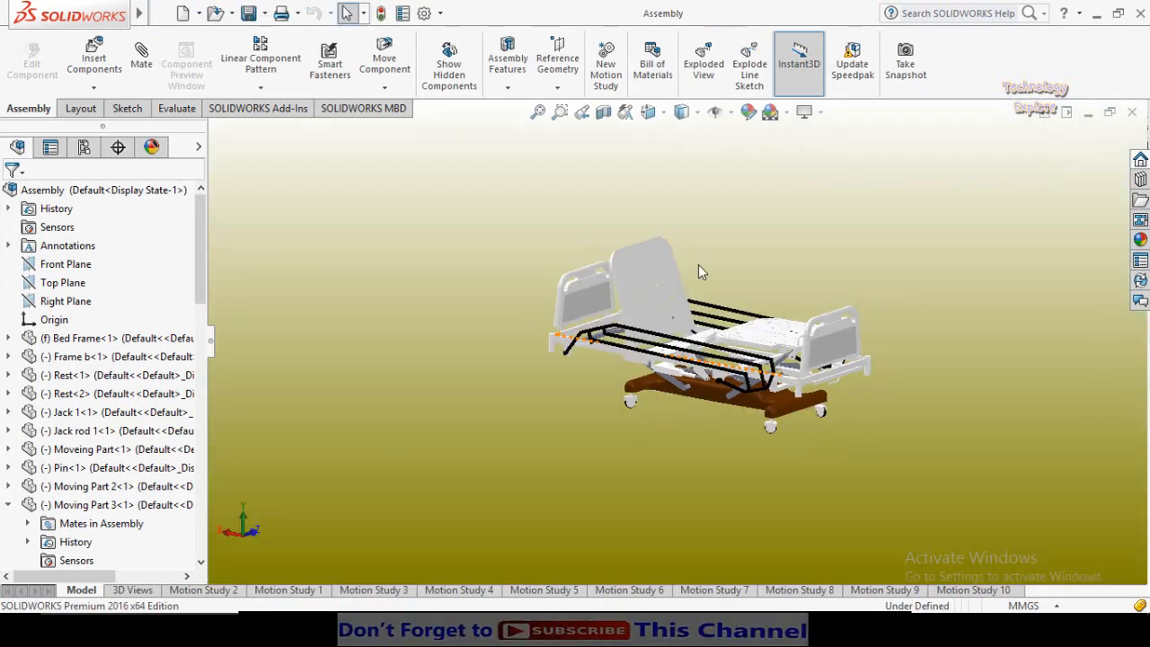
Turn RealView Graphics off and on again, and view the bed assembly from another side
click(815, 115)
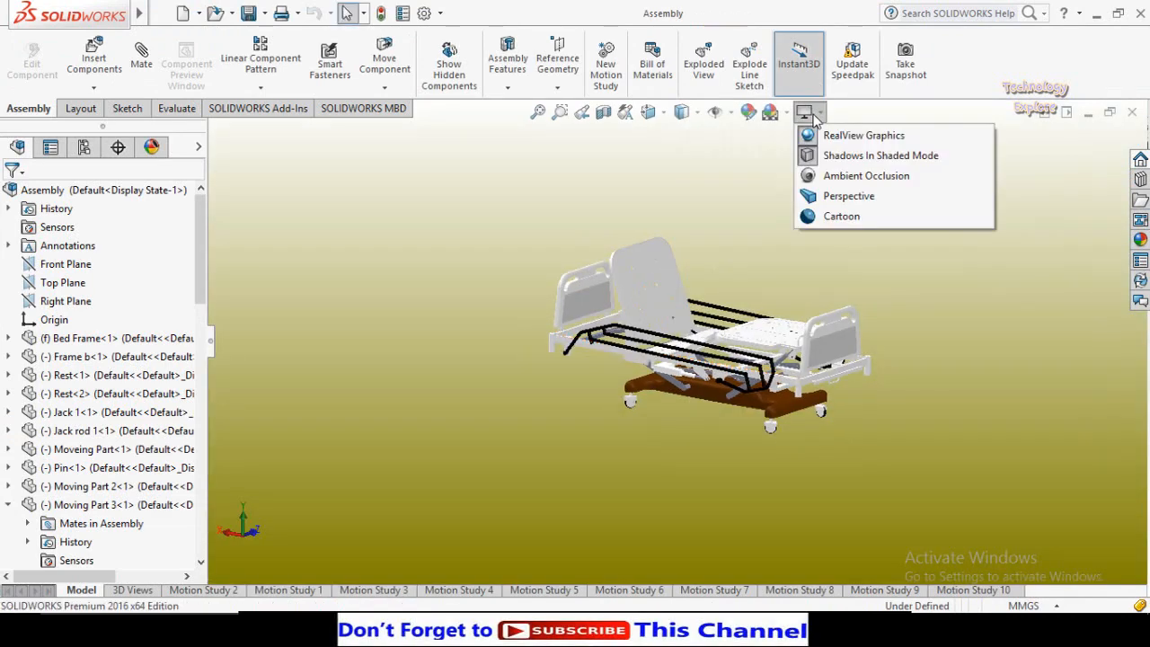
click(861, 144)
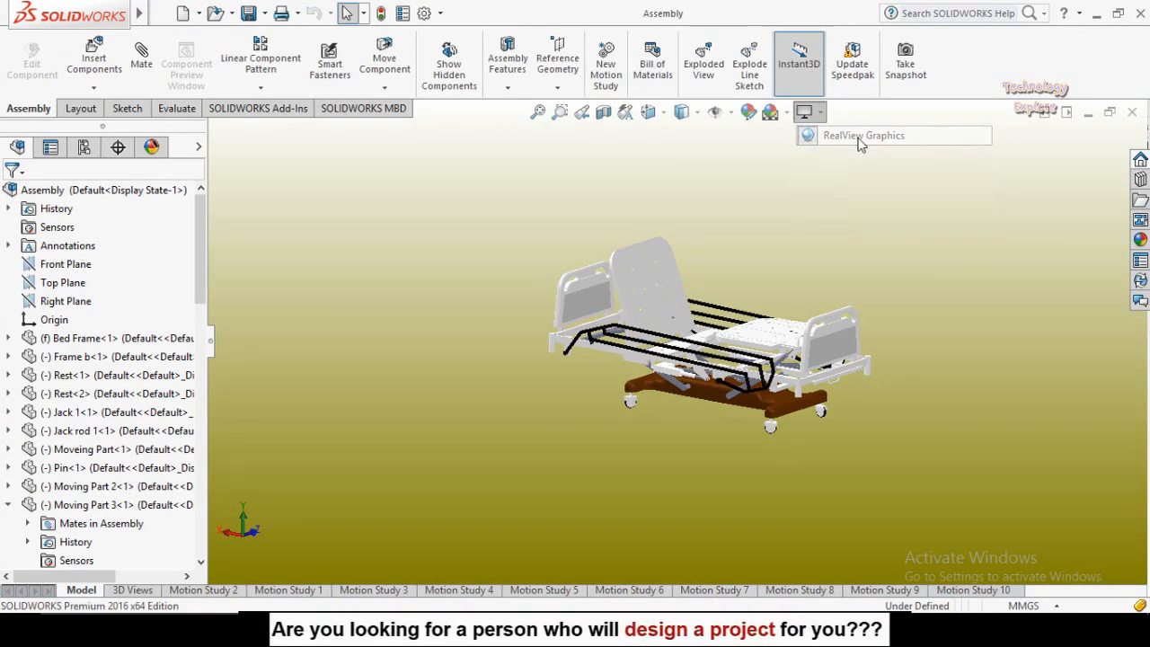
click(807, 114)
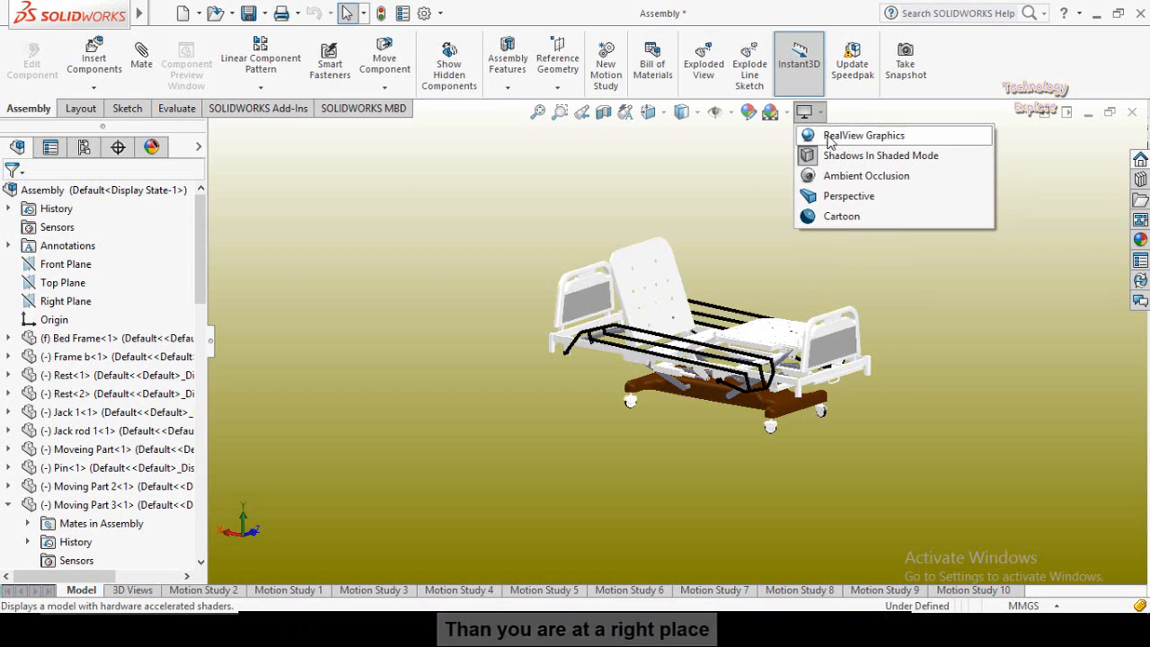
click(830, 142)
drag(813, 232, 669, 260)
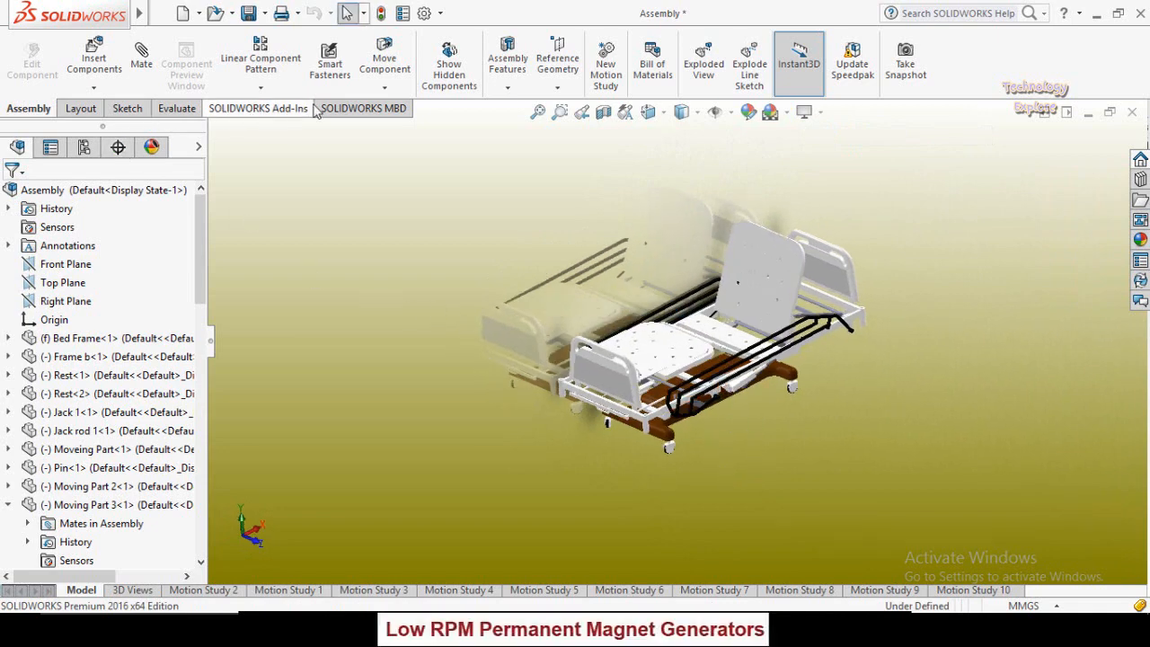
Add Render Tools to the CommandManager and show its commands
right_click(281, 108)
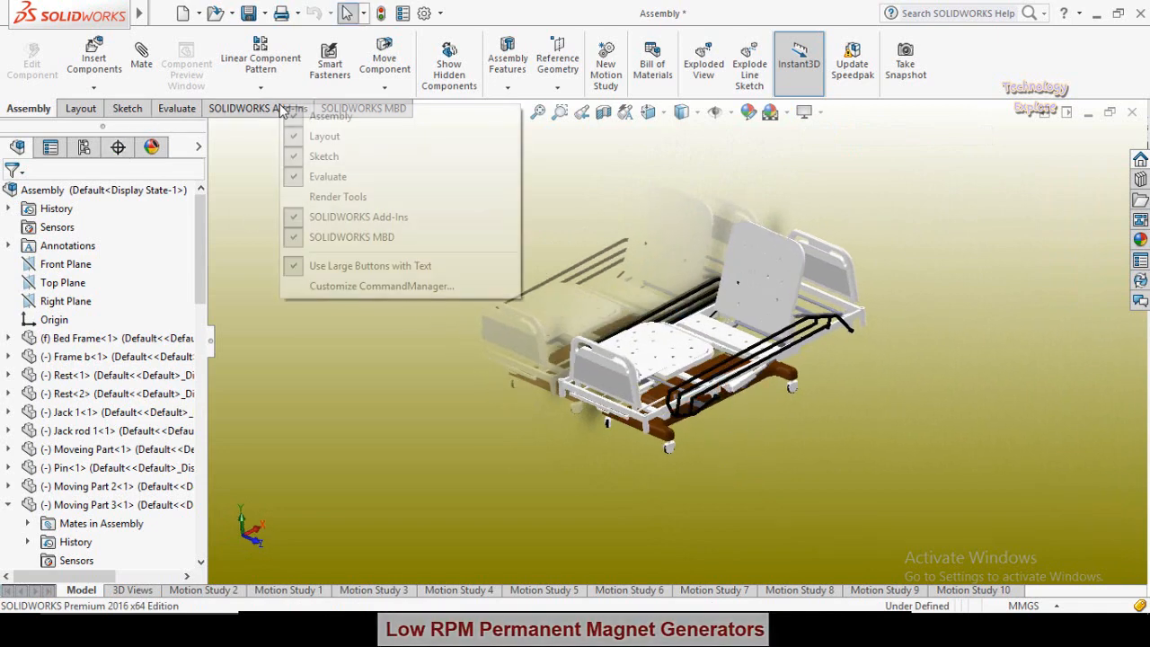
click(339, 198)
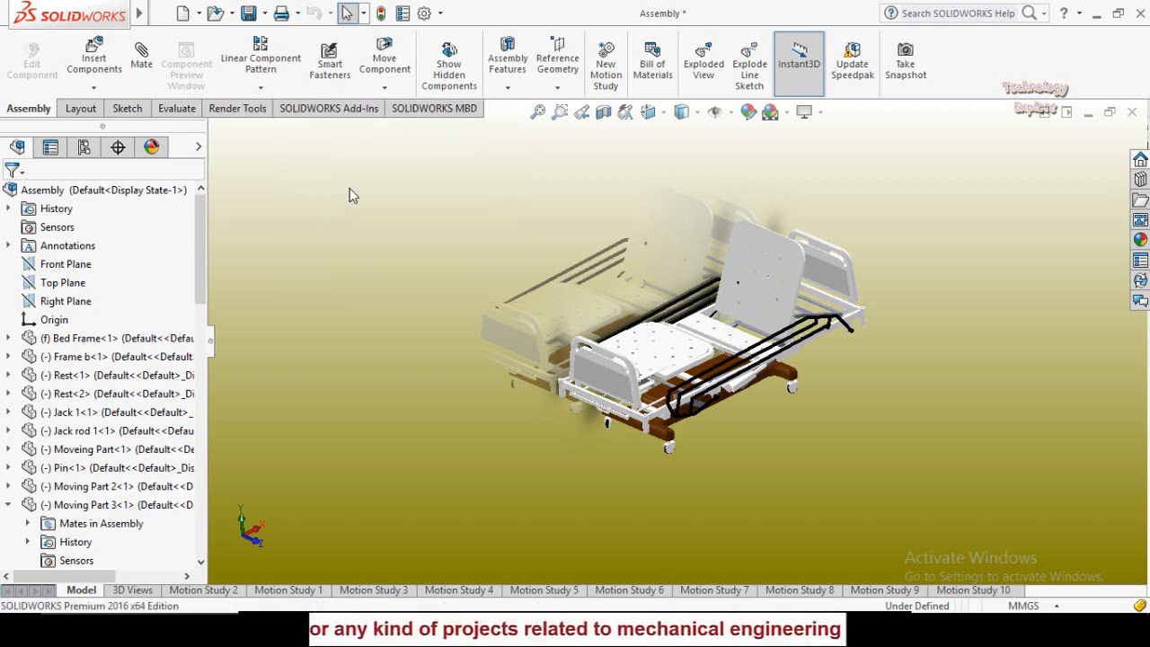
click(238, 109)
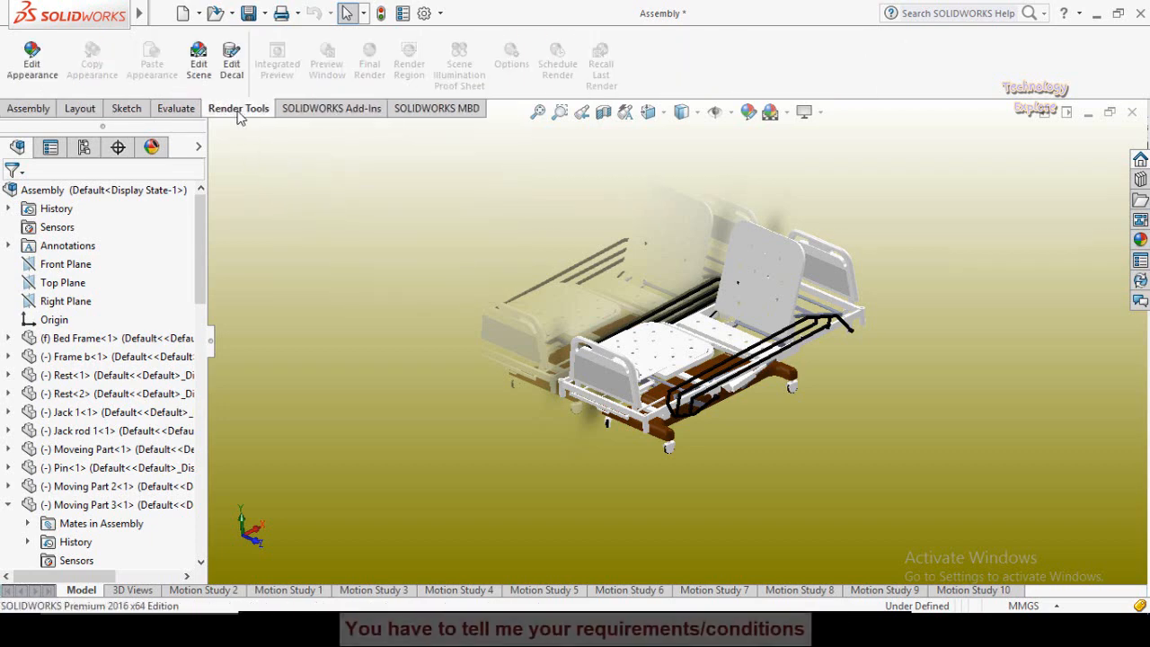
Edit the scene so that the floor is aligned with the XZ plane
click(200, 65)
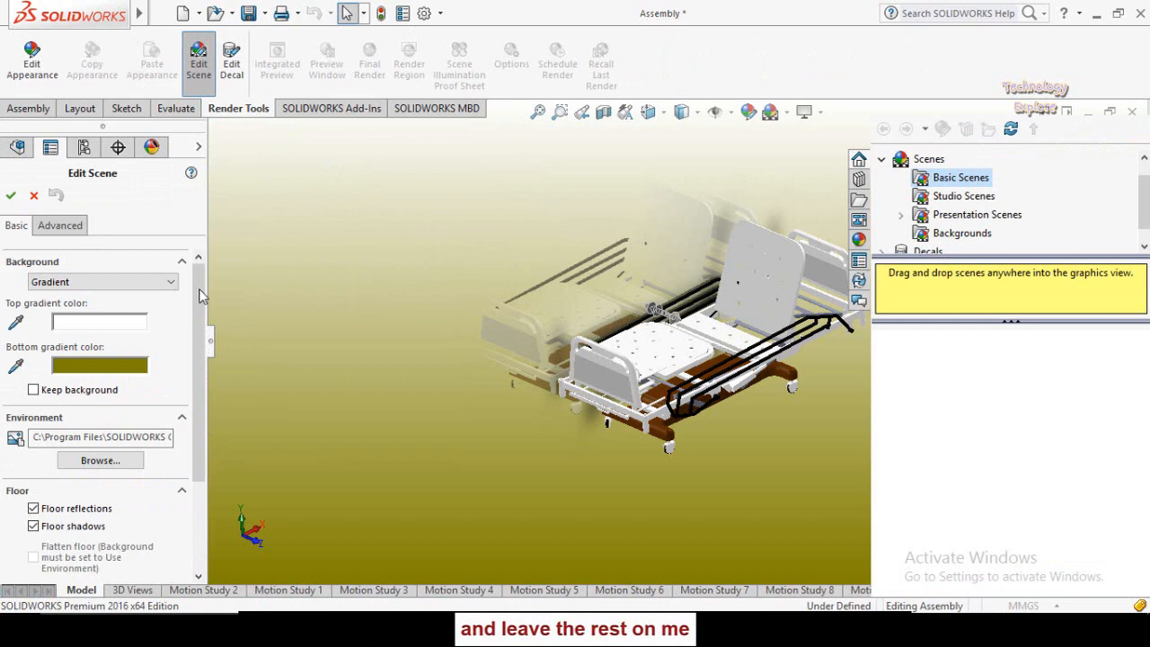
drag(197, 289, 196, 400)
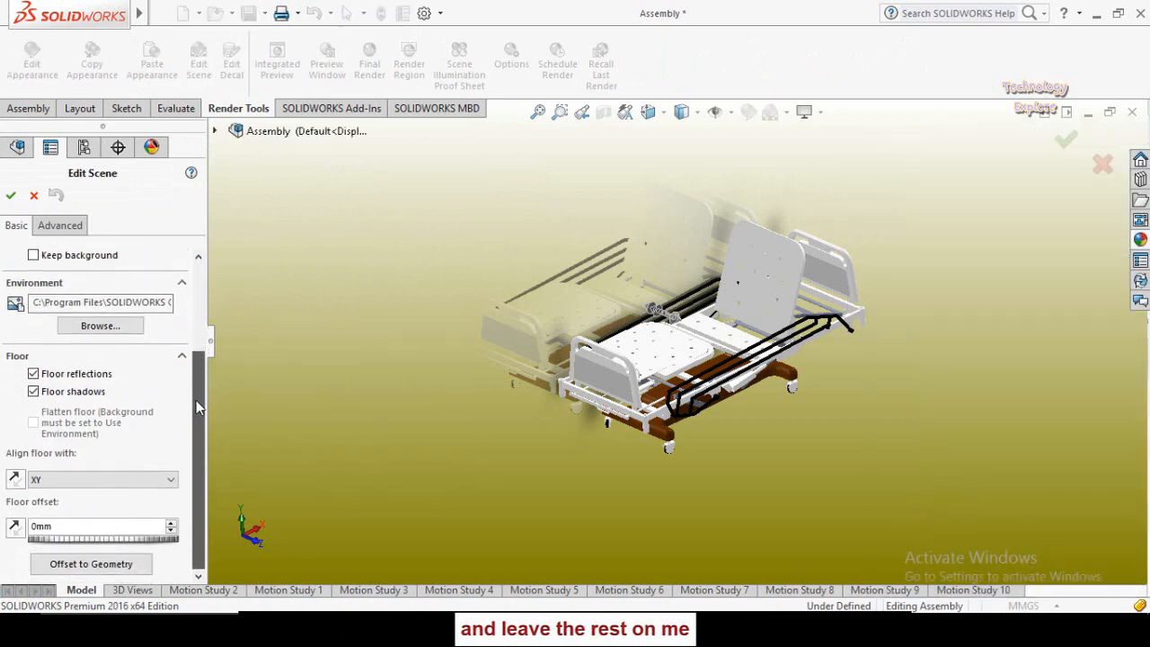
click(76, 480)
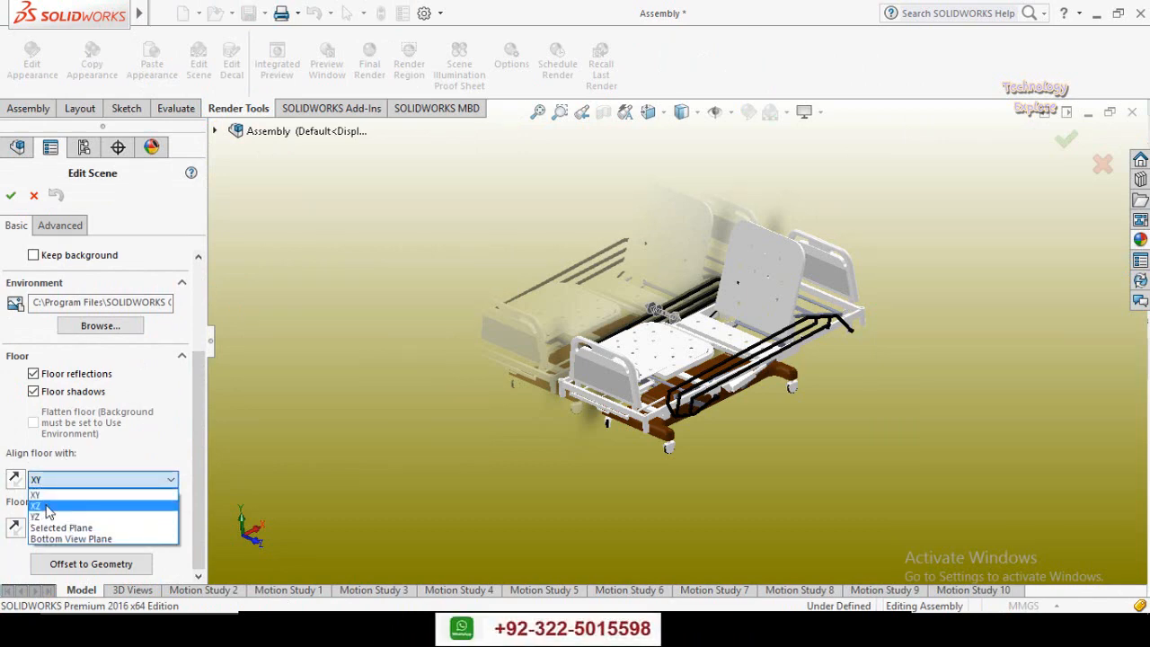
click(47, 507)
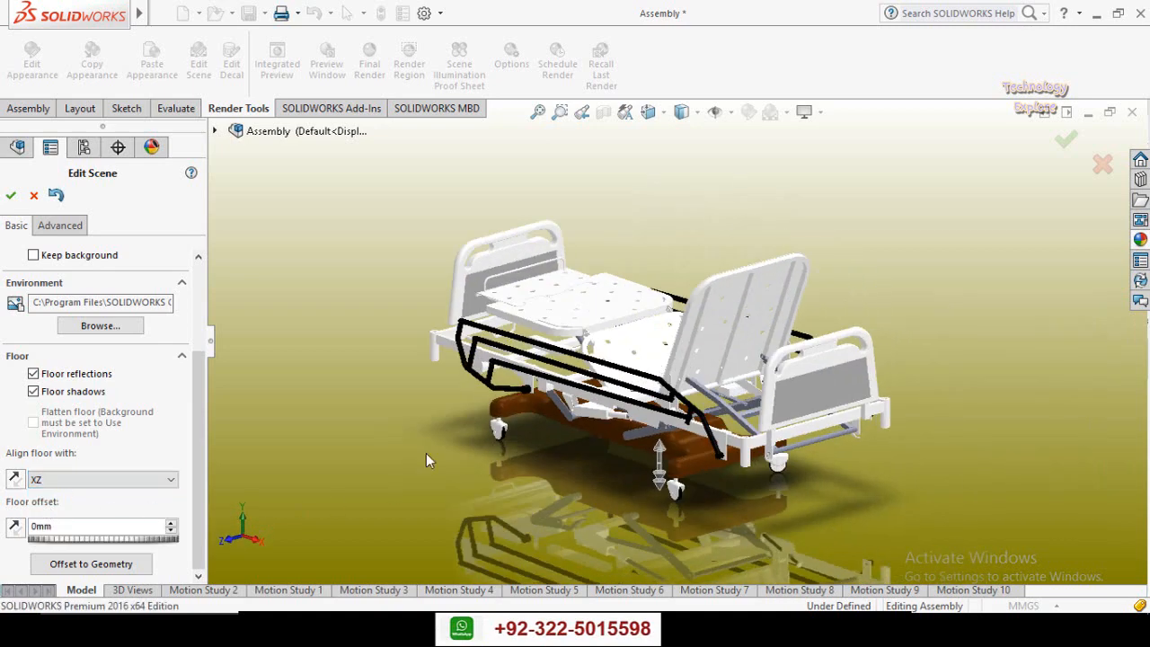
scroll(566, 451, up, 3)
drag(603, 450, 678, 545)
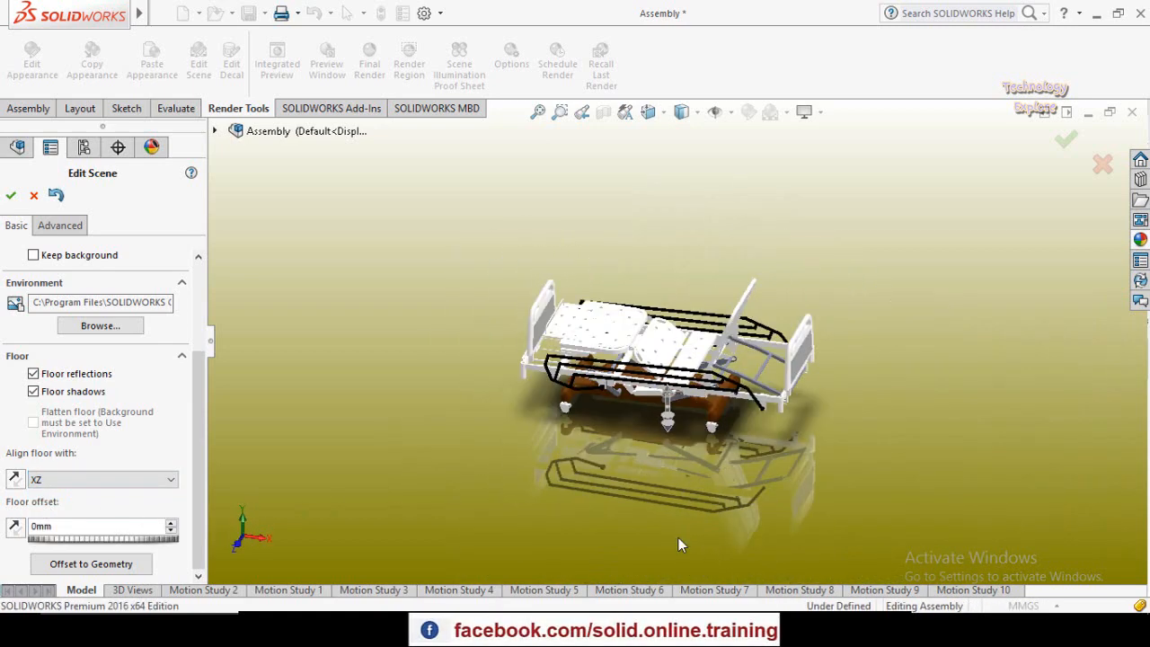
click(11, 195)
Examine the floor reflections and shadows of the bed assembly from several angles
drag(711, 482, 507, 435)
drag(511, 350, 698, 474)
scroll(736, 373, down, 3)
drag(617, 427, 679, 416)
mouse_move(624, 473)
mouse_down()
mouse_move(547, 473)
mouse_move(642, 462)
mouse_move(643, 475)
mouse_up()
key(Escape)
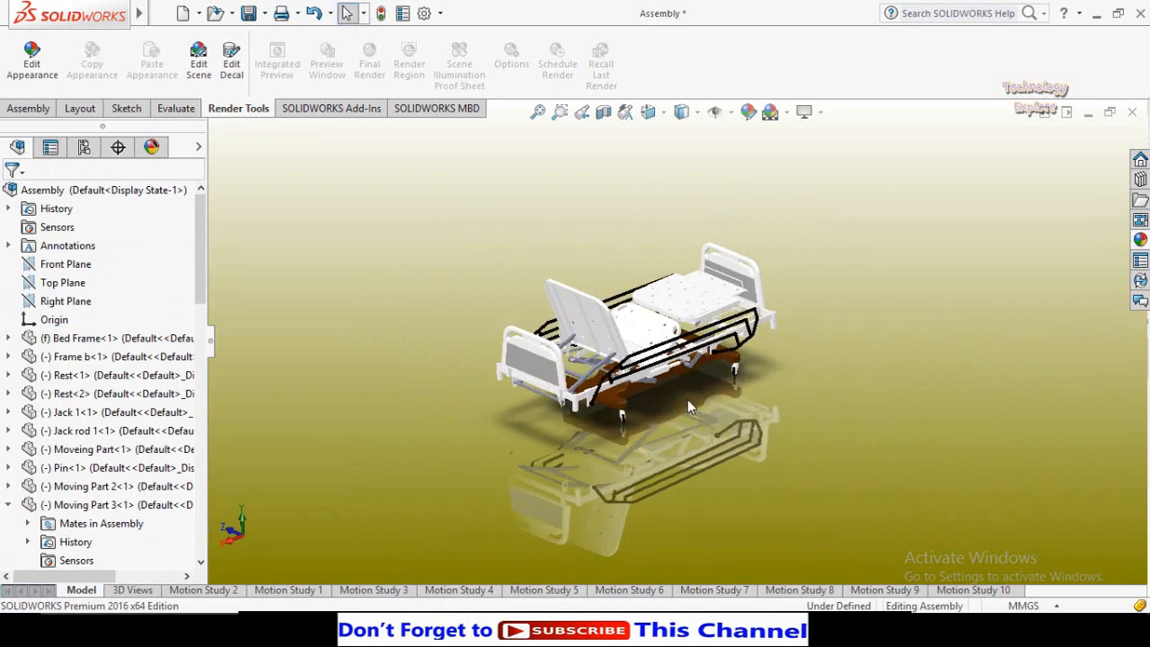